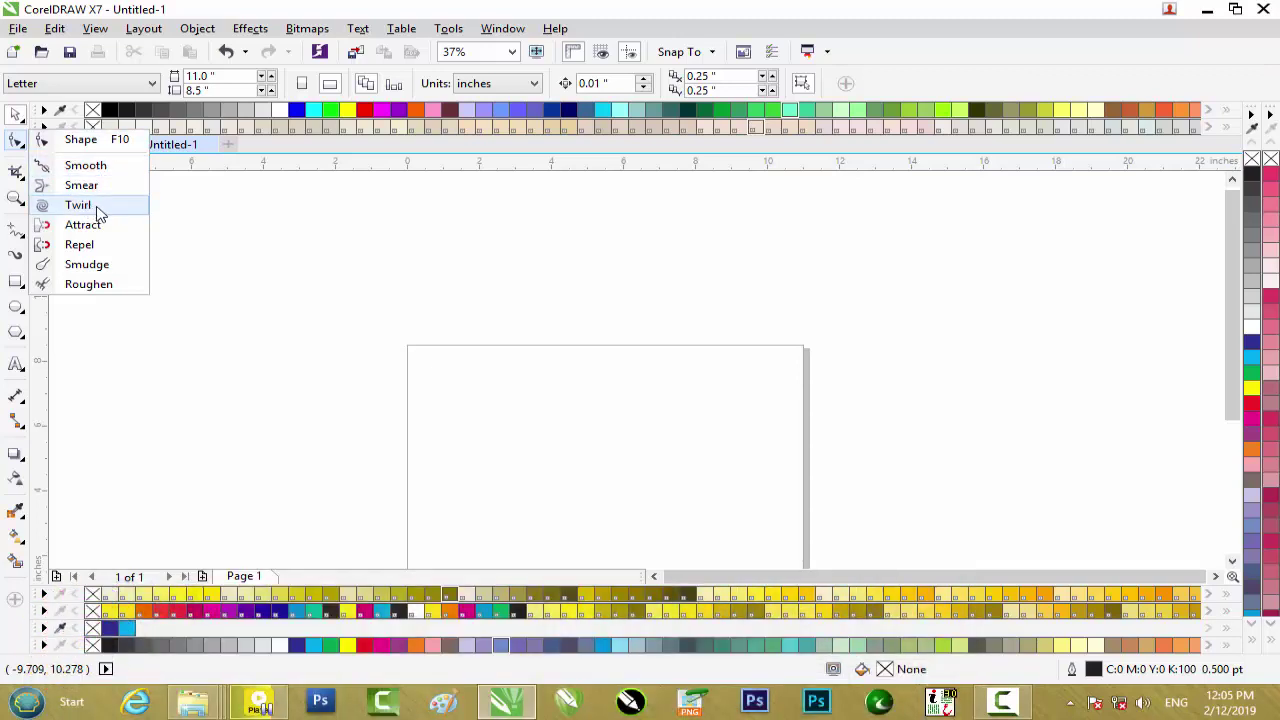
Draw a rectangle about 8 × 4.67 inches across the page's upper edge, fill it blue and remove its outline
click(78, 205)
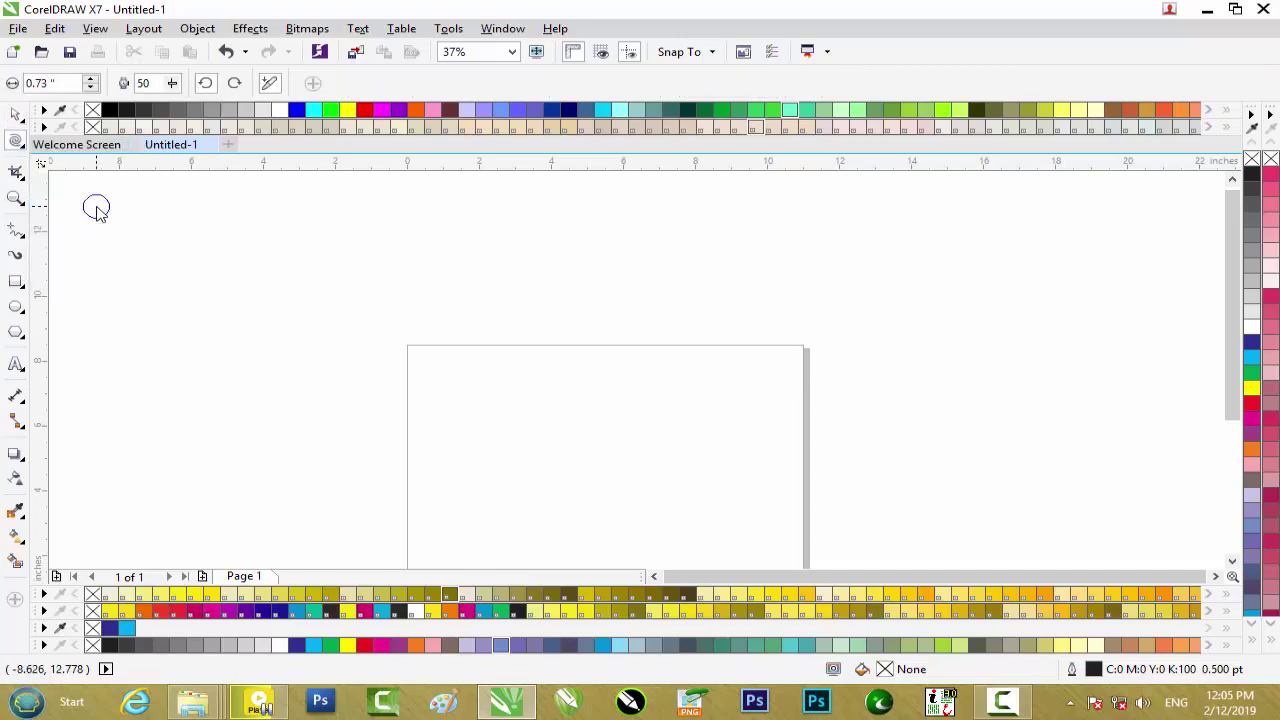
click(16, 285)
drag(419, 307, 708, 459)
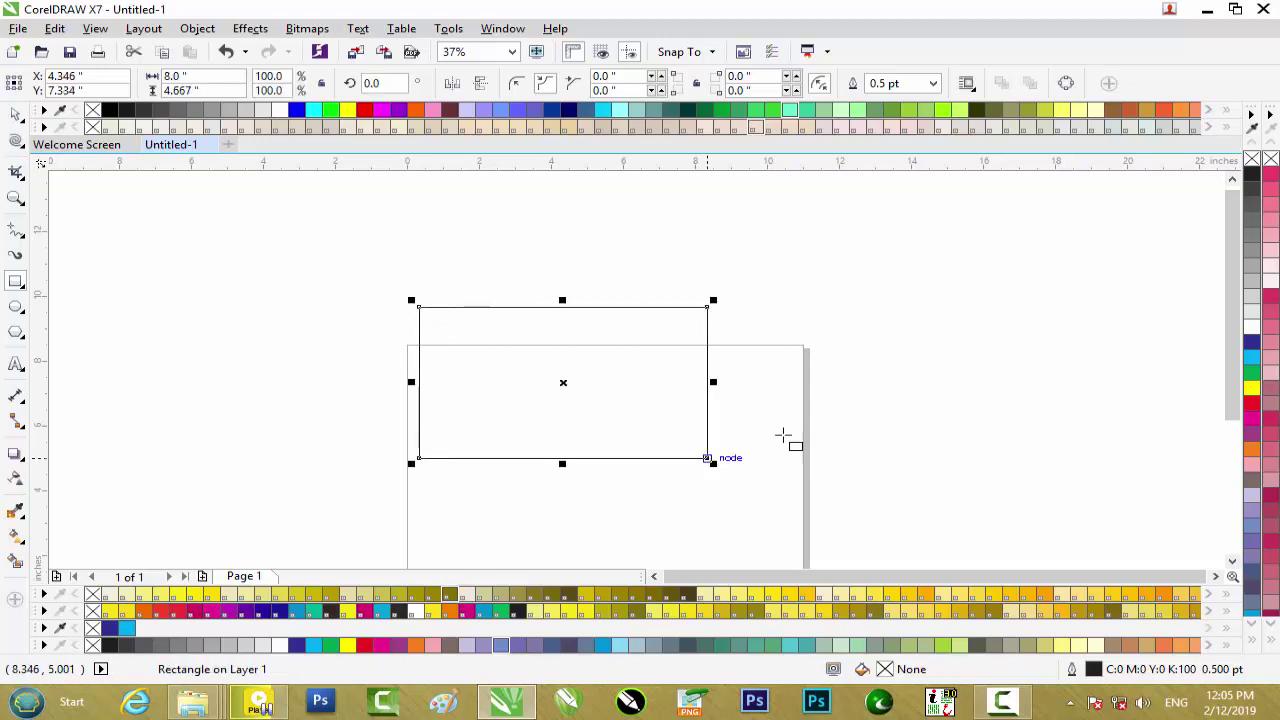
click(1252, 342)
right_click(1251, 159)
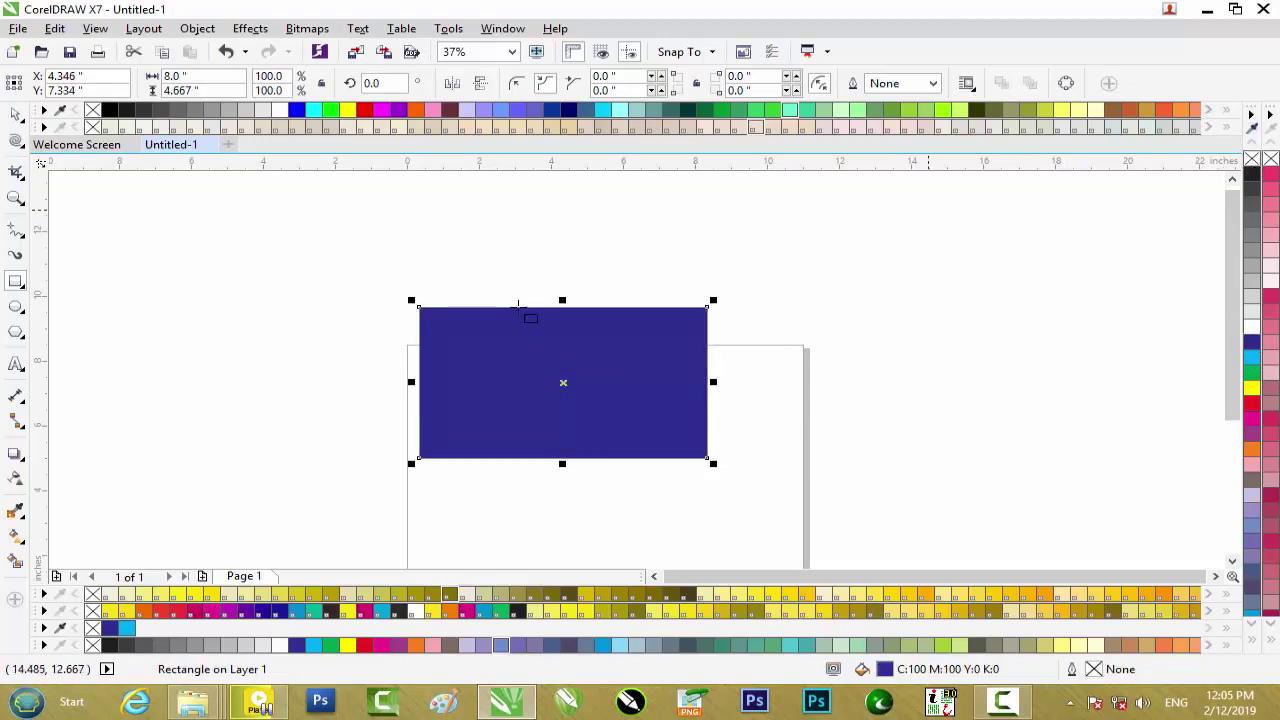
Set the Twirl tool's nib size to 1.73 inches and its rate to 71
click(15, 143)
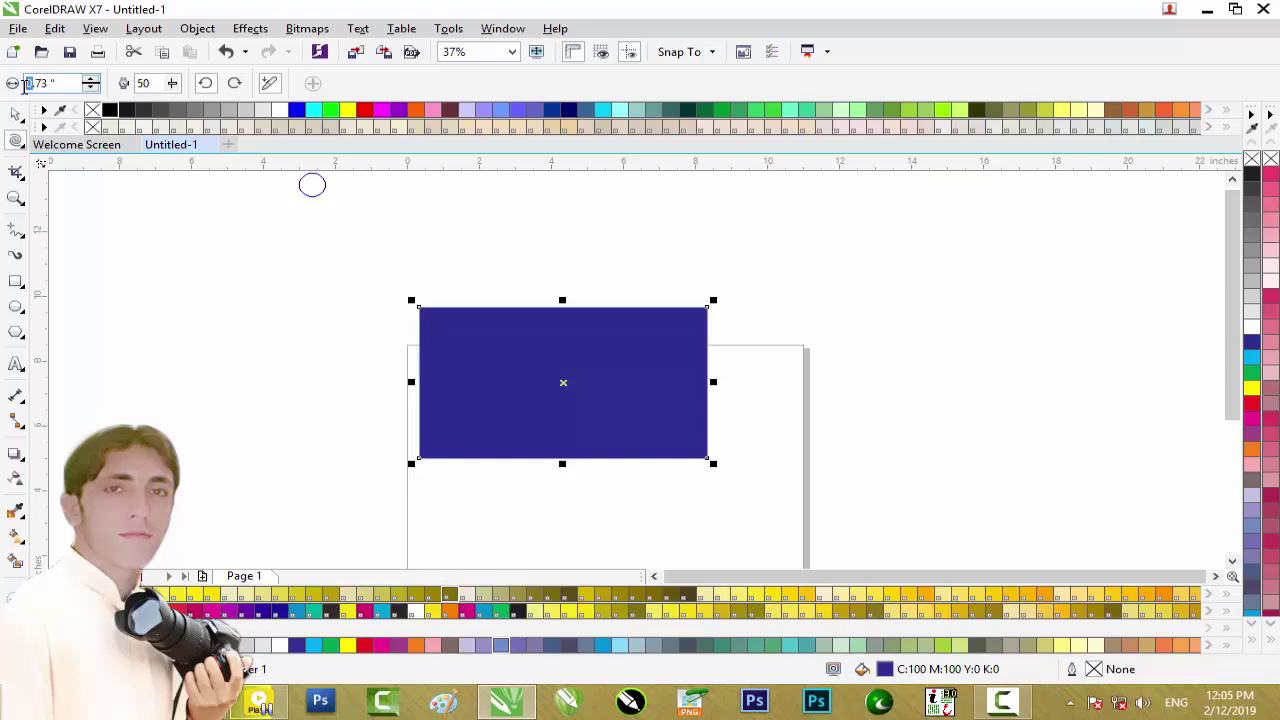
text(1)
key(Return)
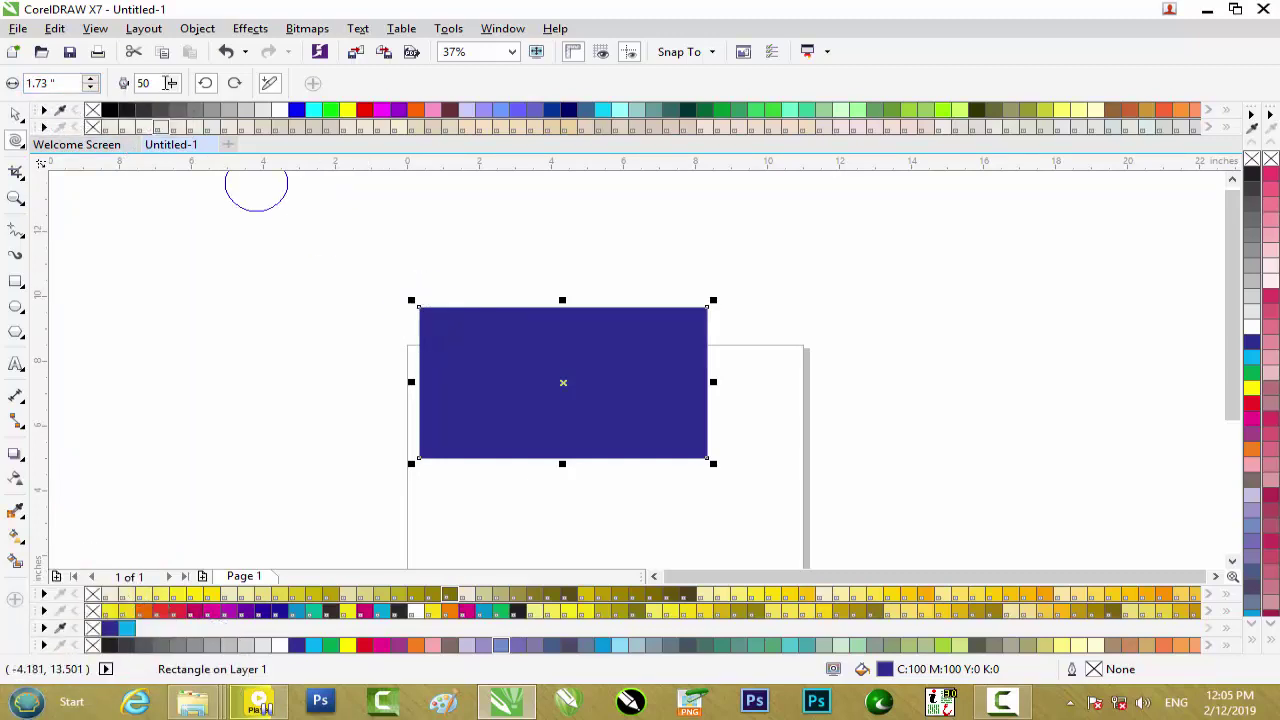
click(174, 86)
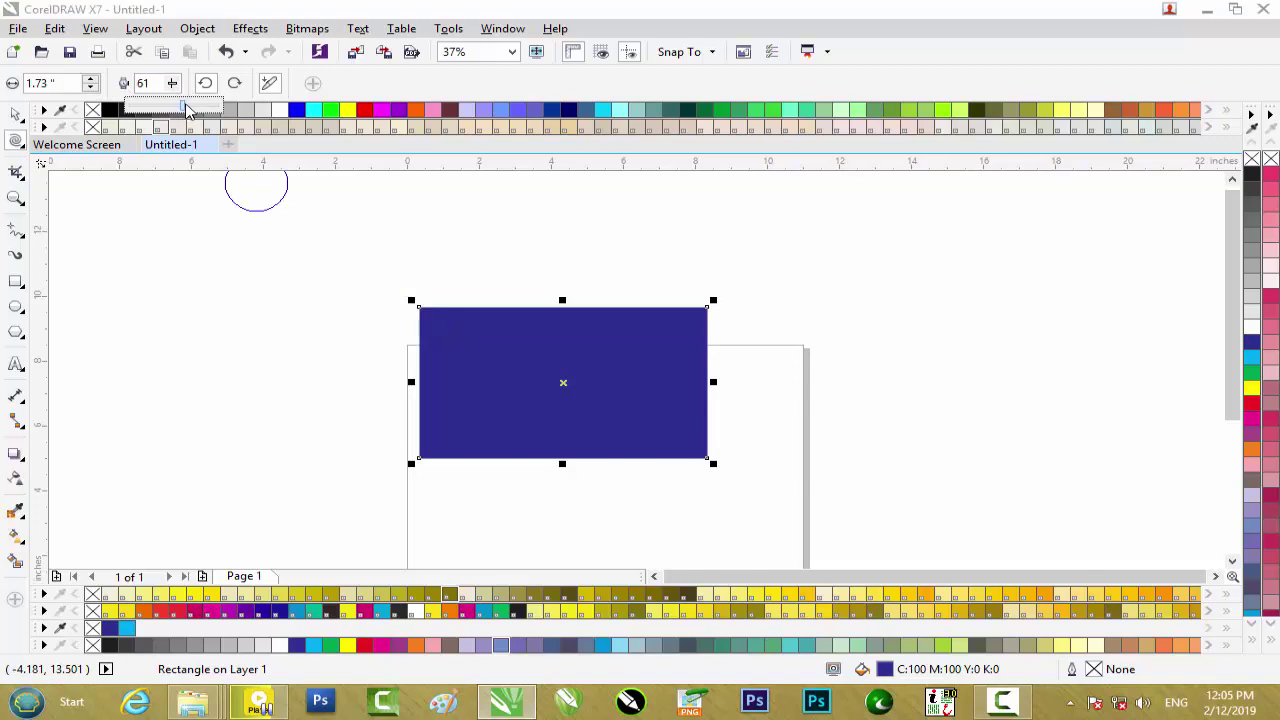
Twirl the blue rectangle's four corners and the middle of each side counterclockwise into large spirals
drag(421, 310, 421, 310)
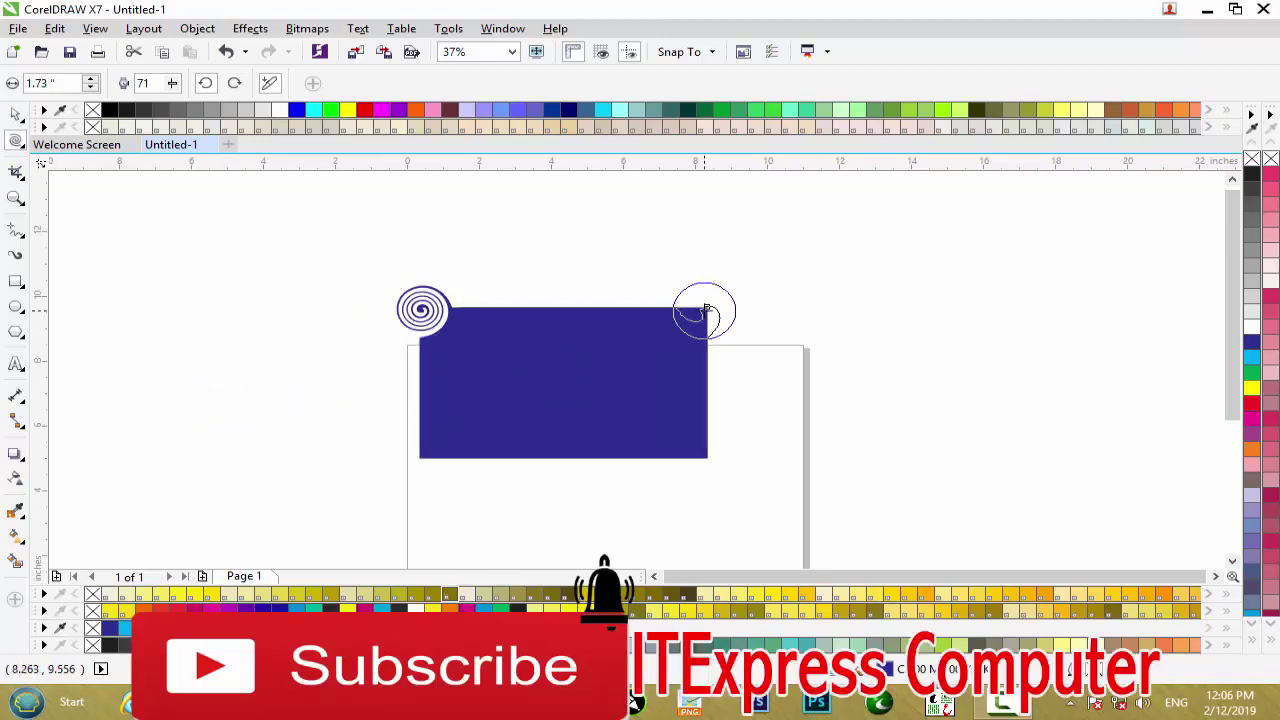
drag(705, 311, 705, 311)
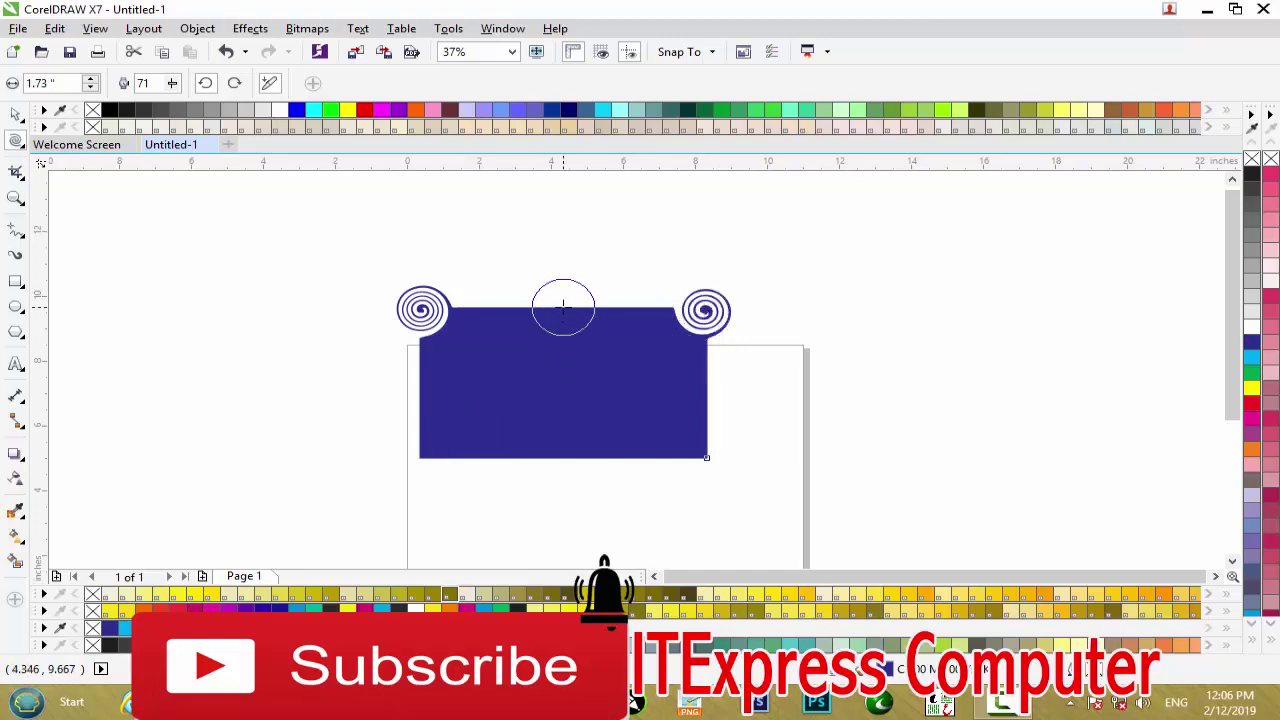
drag(564, 308, 564, 308)
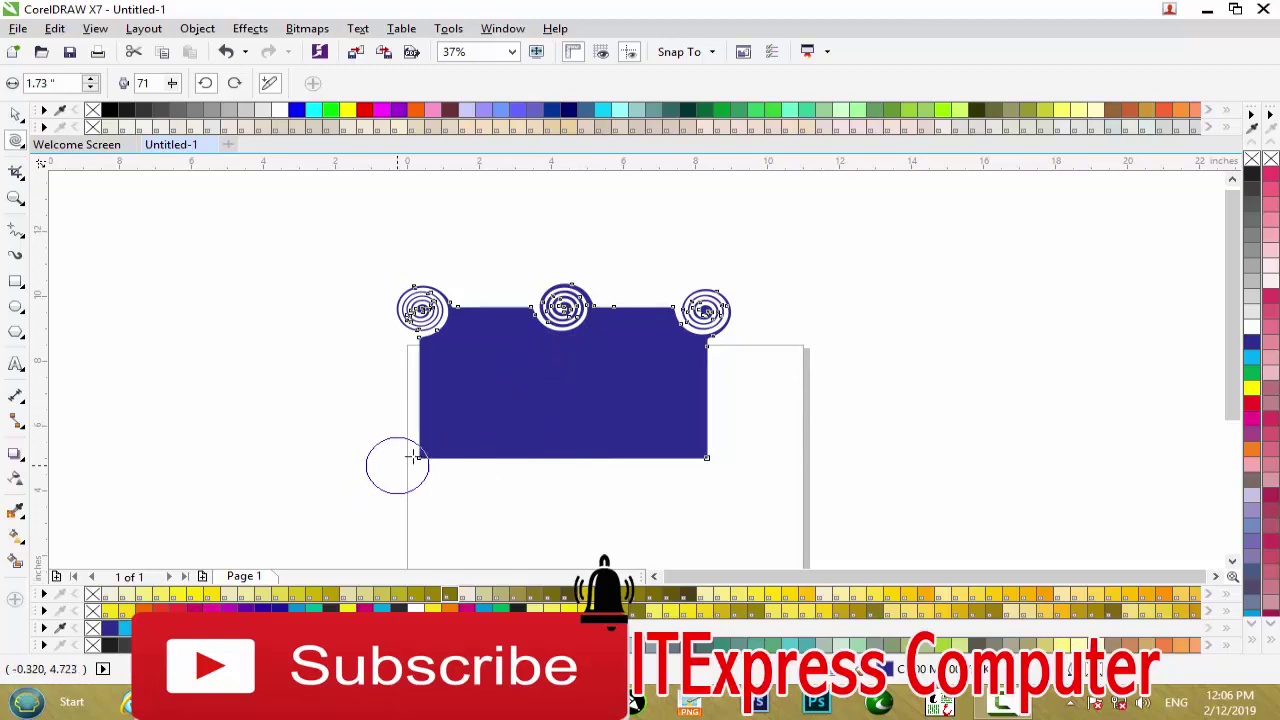
drag(420, 402, 420, 403)
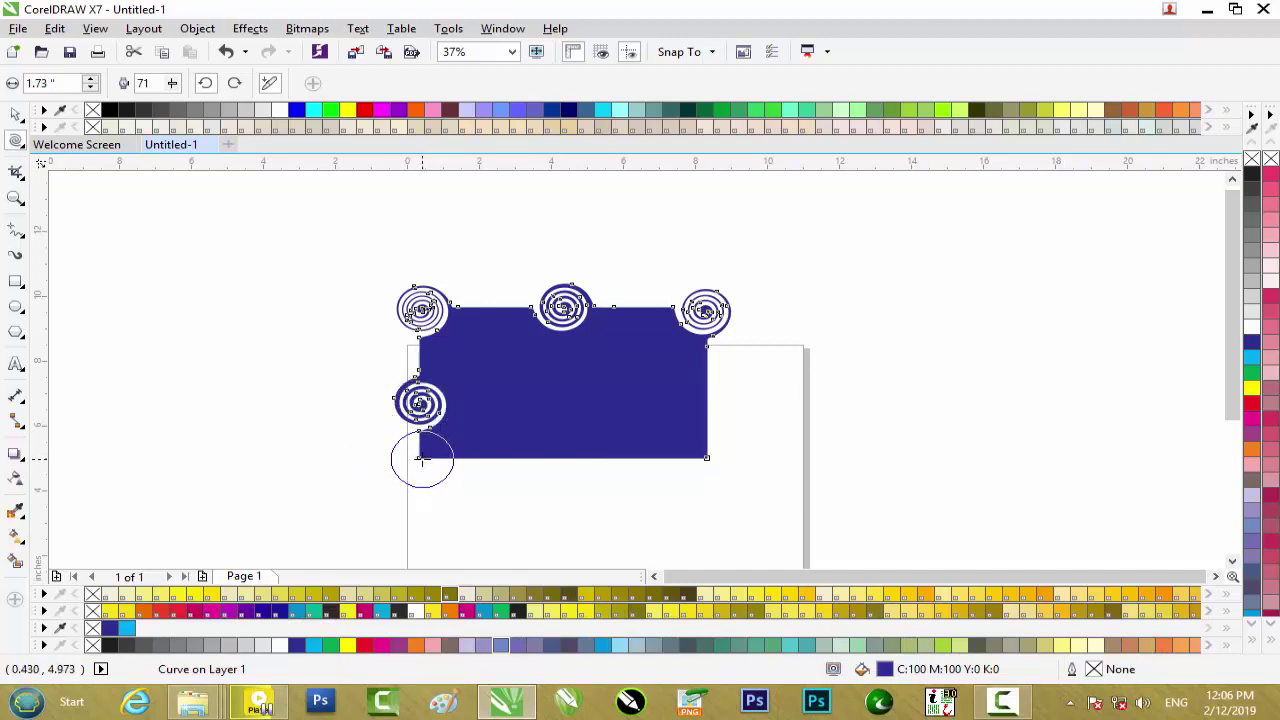
drag(421, 459, 421, 459)
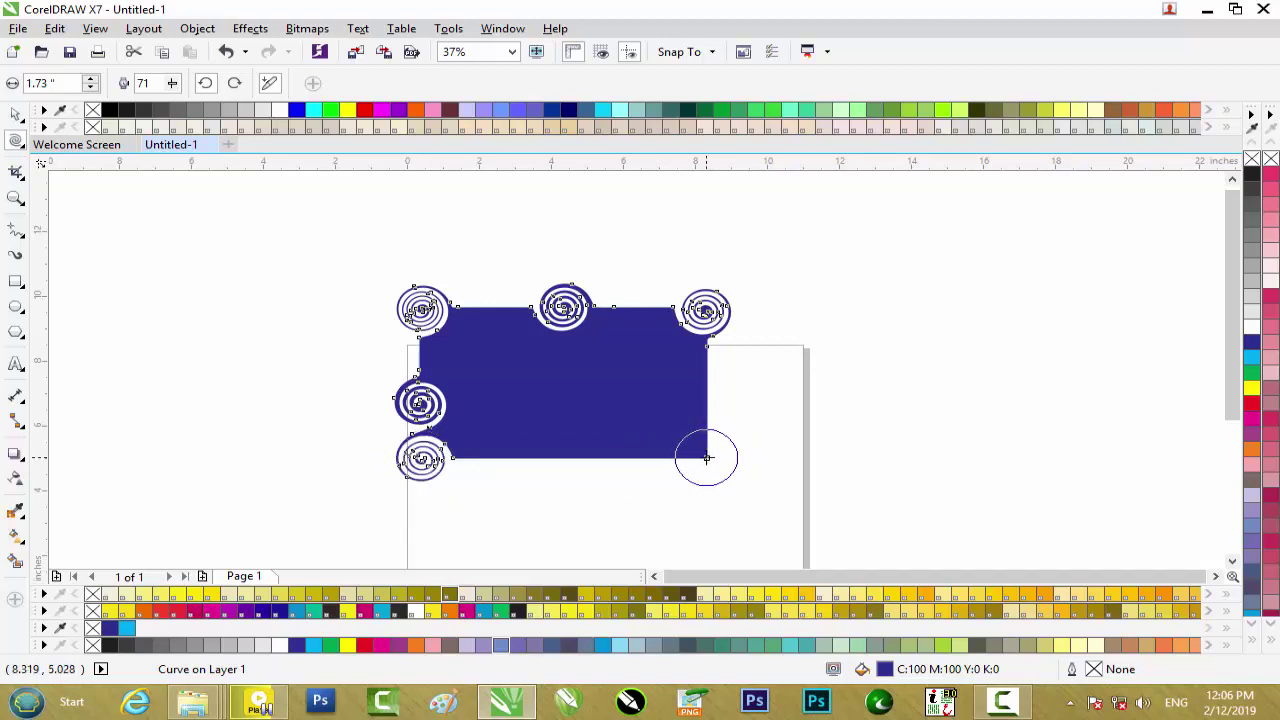
drag(709, 459, 709, 459)
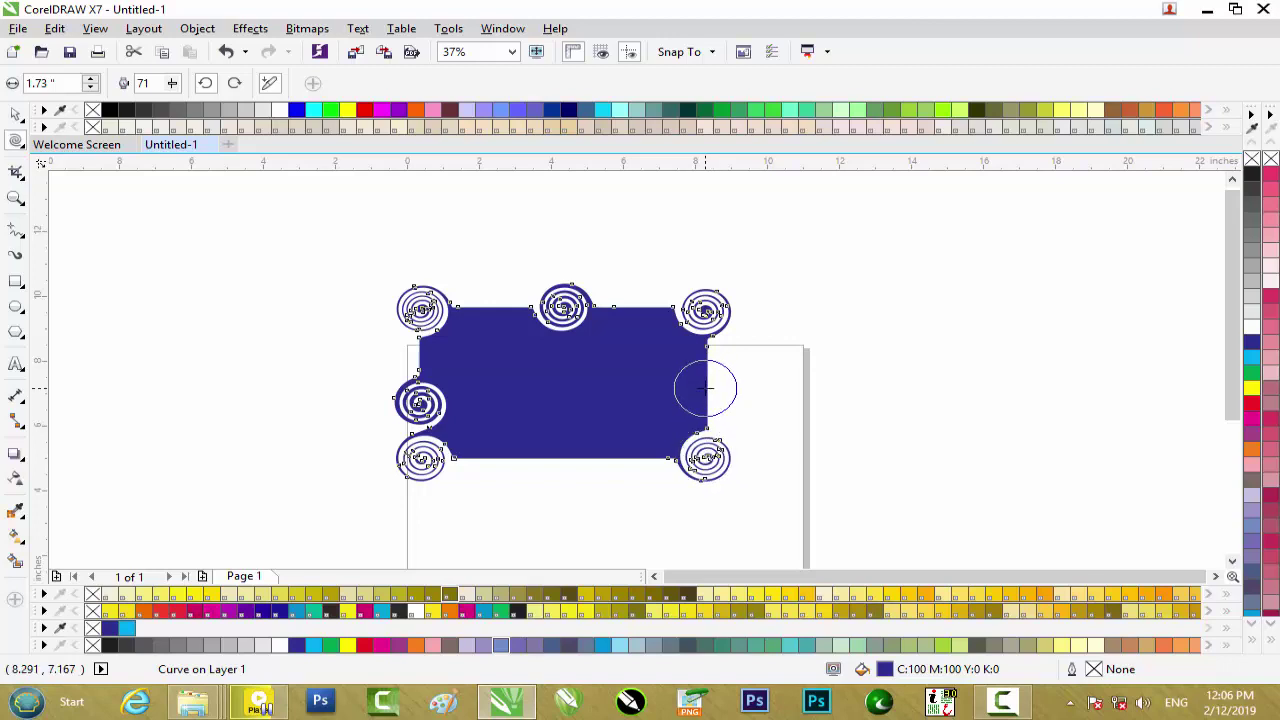
drag(705, 390, 705, 390)
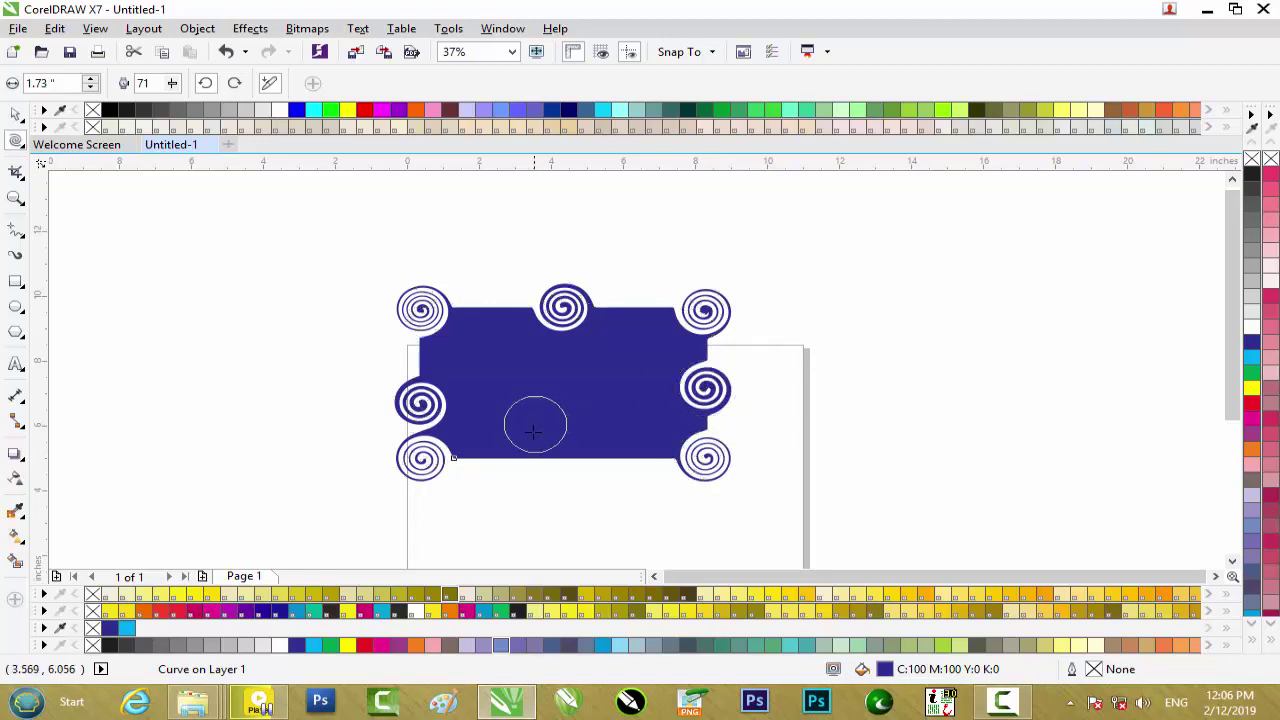
drag(555, 458, 555, 458)
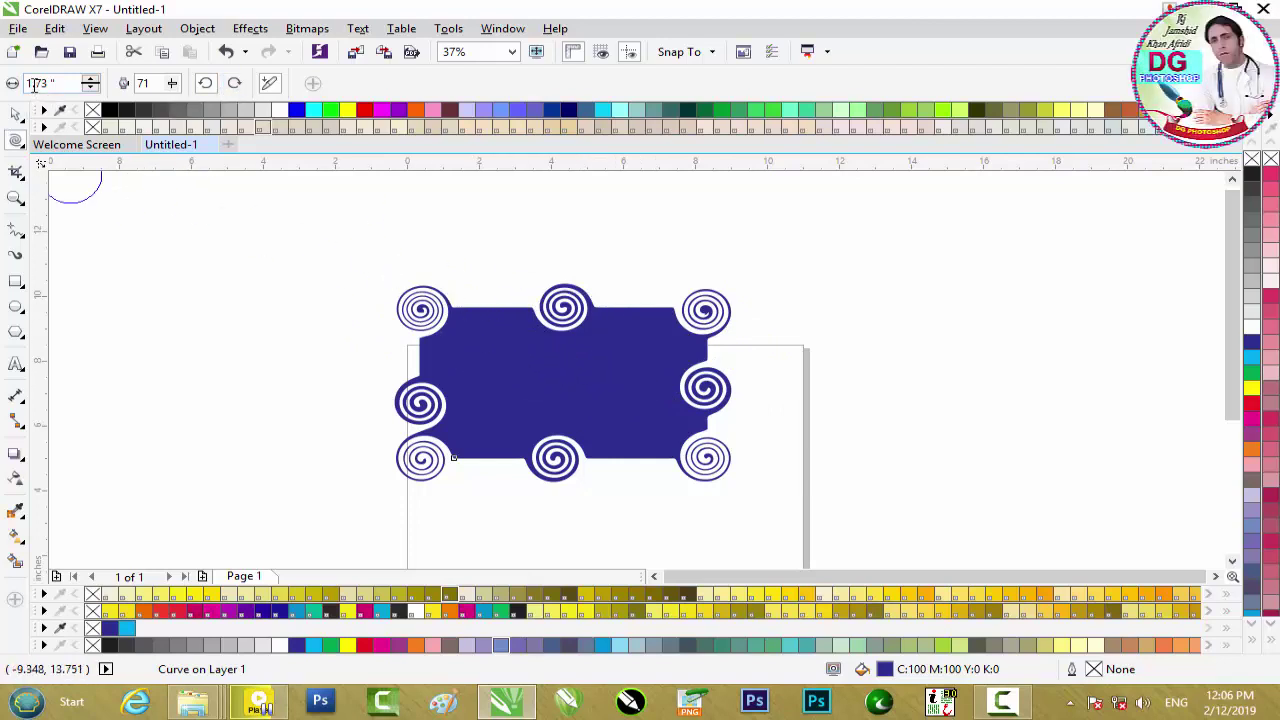
Set the twirl nib size to 0.73 inches and add small spirals along the blue shape's edges between the large ones
drag(35, 84, 20, 84)
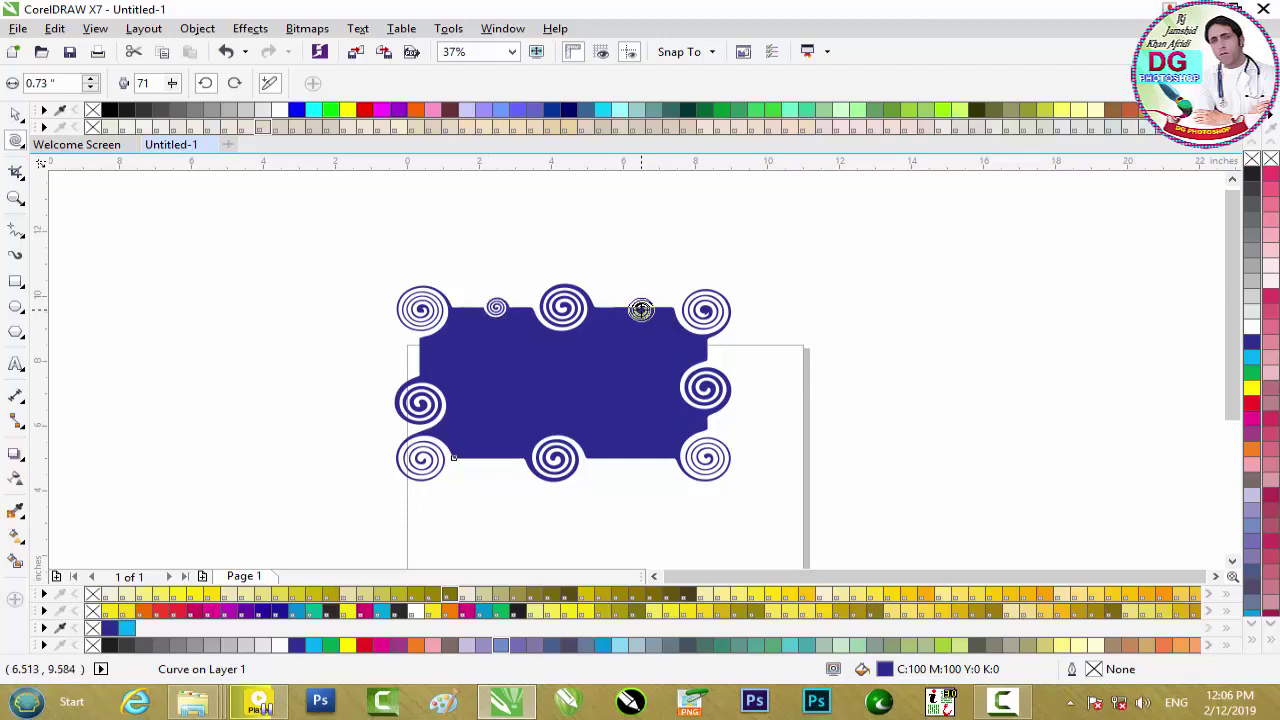
click(641, 310)
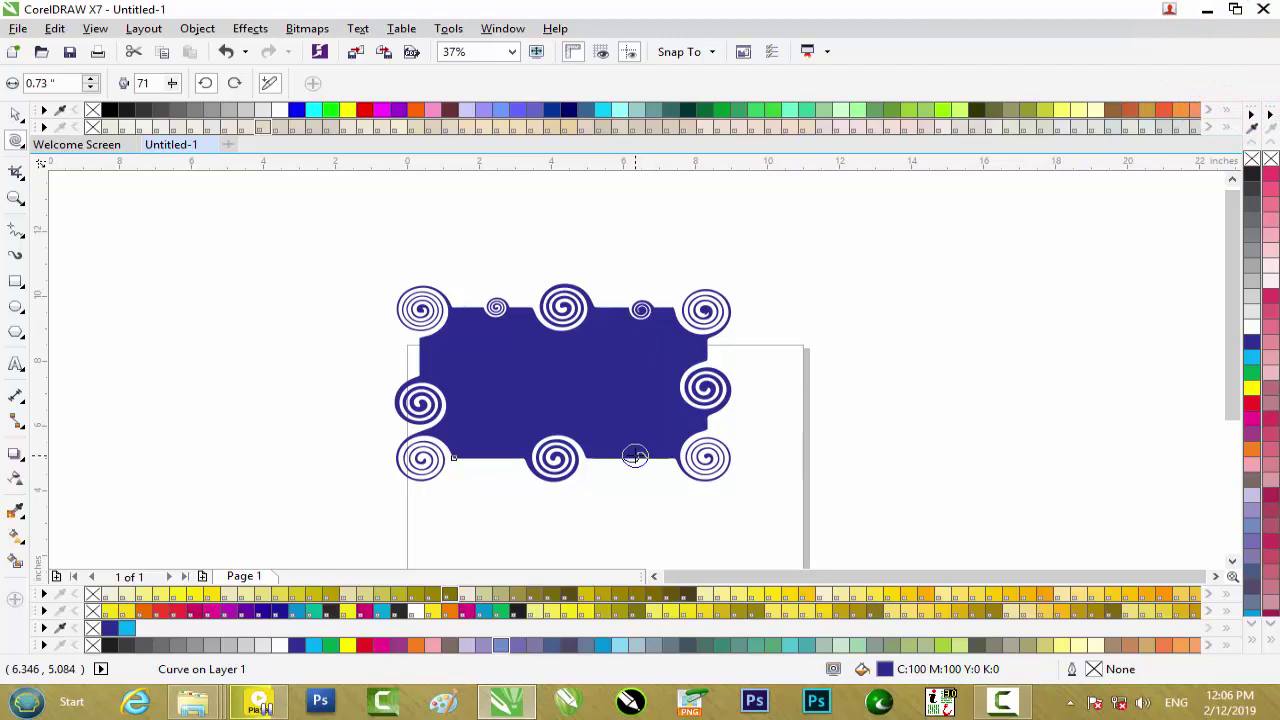
click(635, 456)
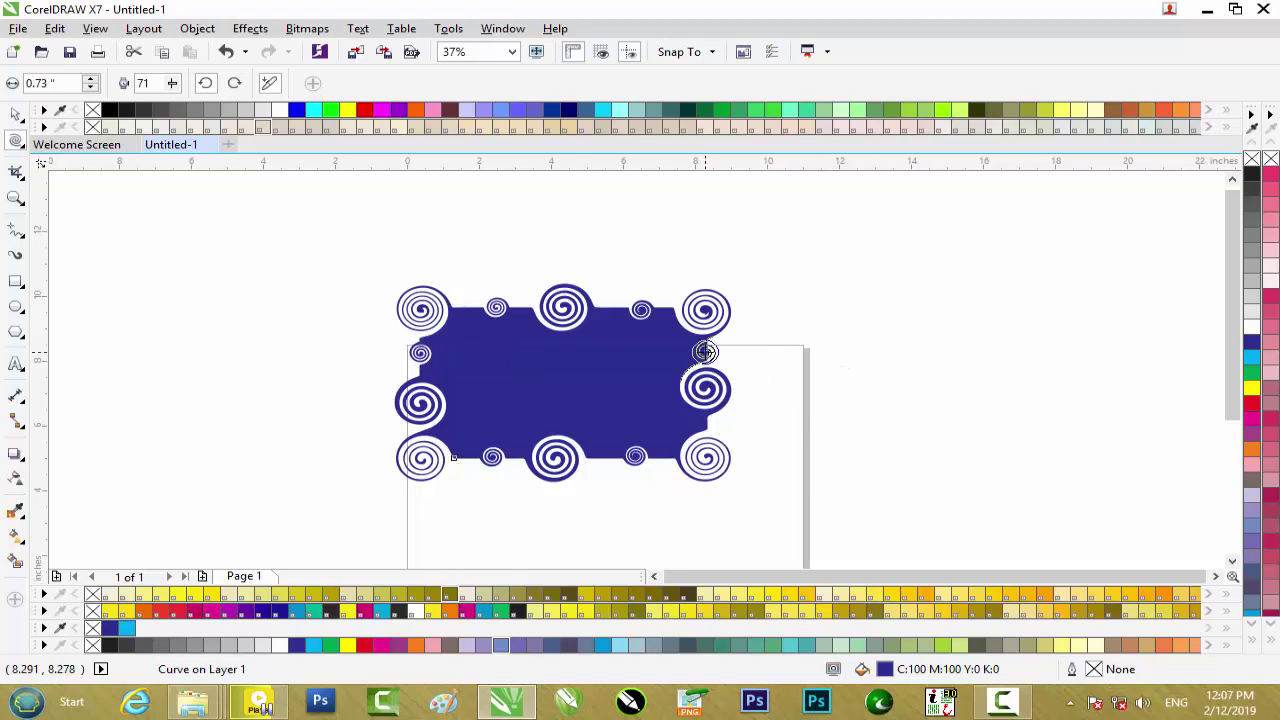
click(667, 457)
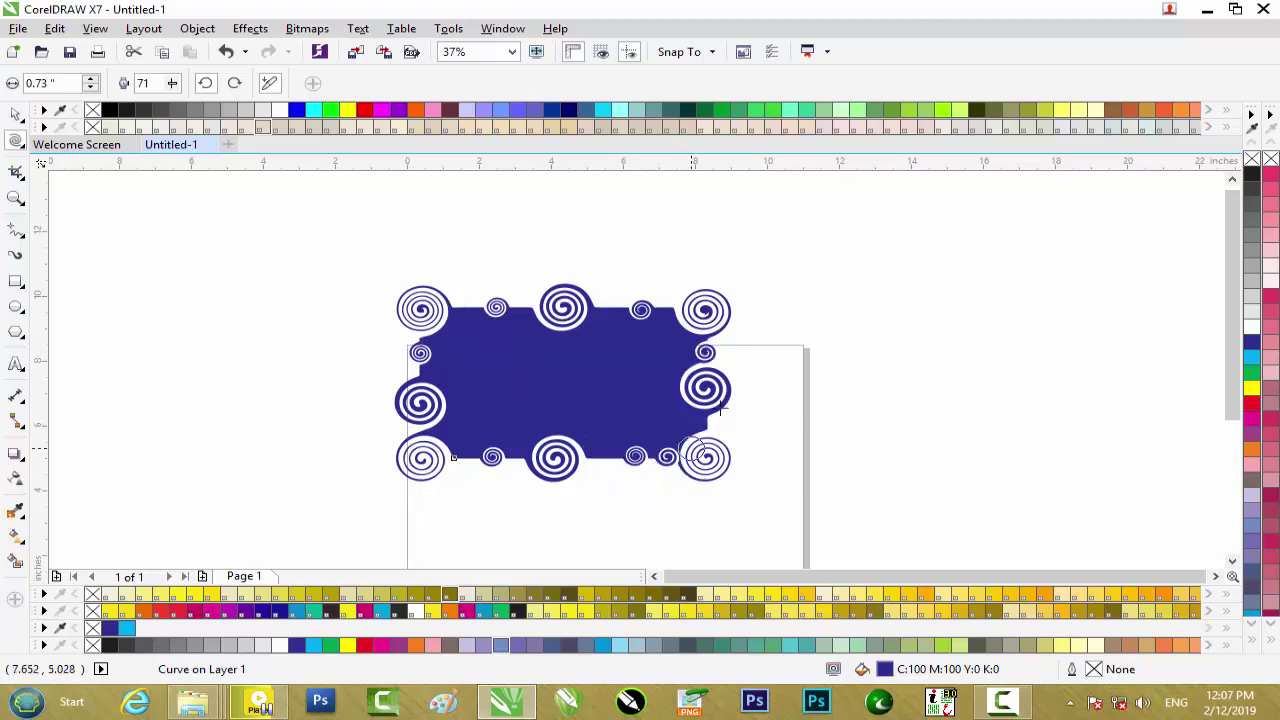
click(708, 424)
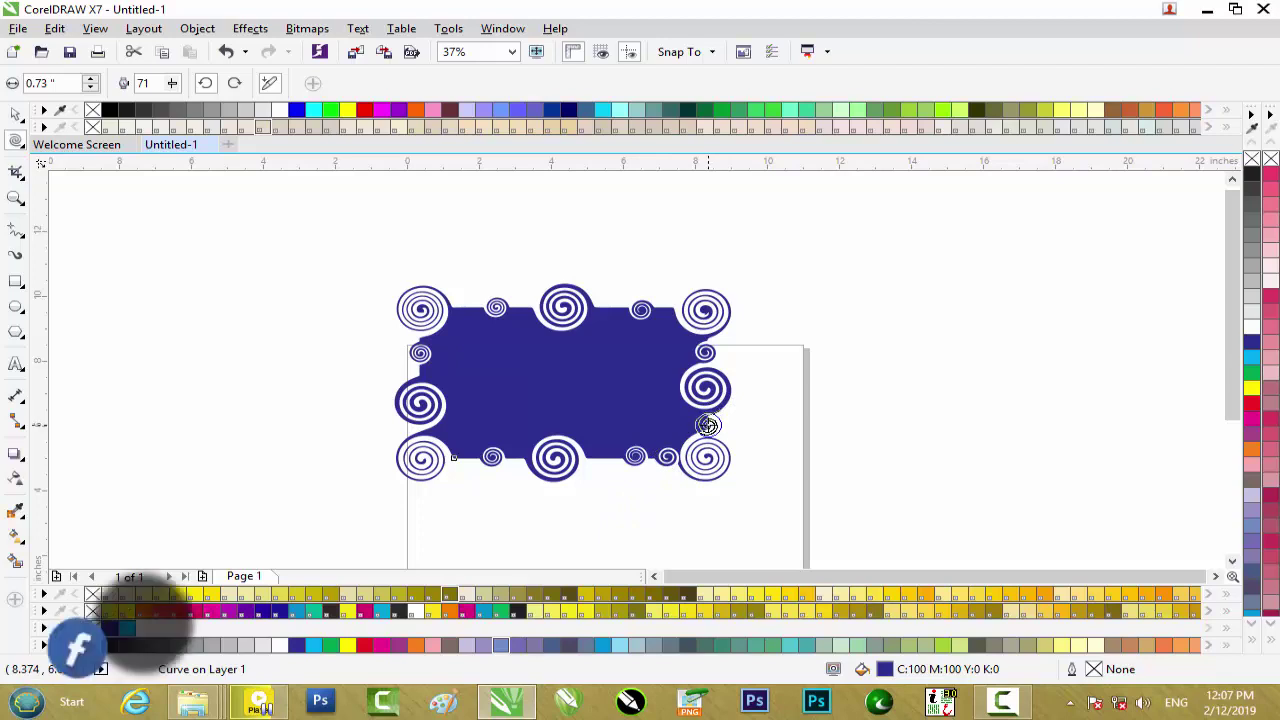
click(527, 308)
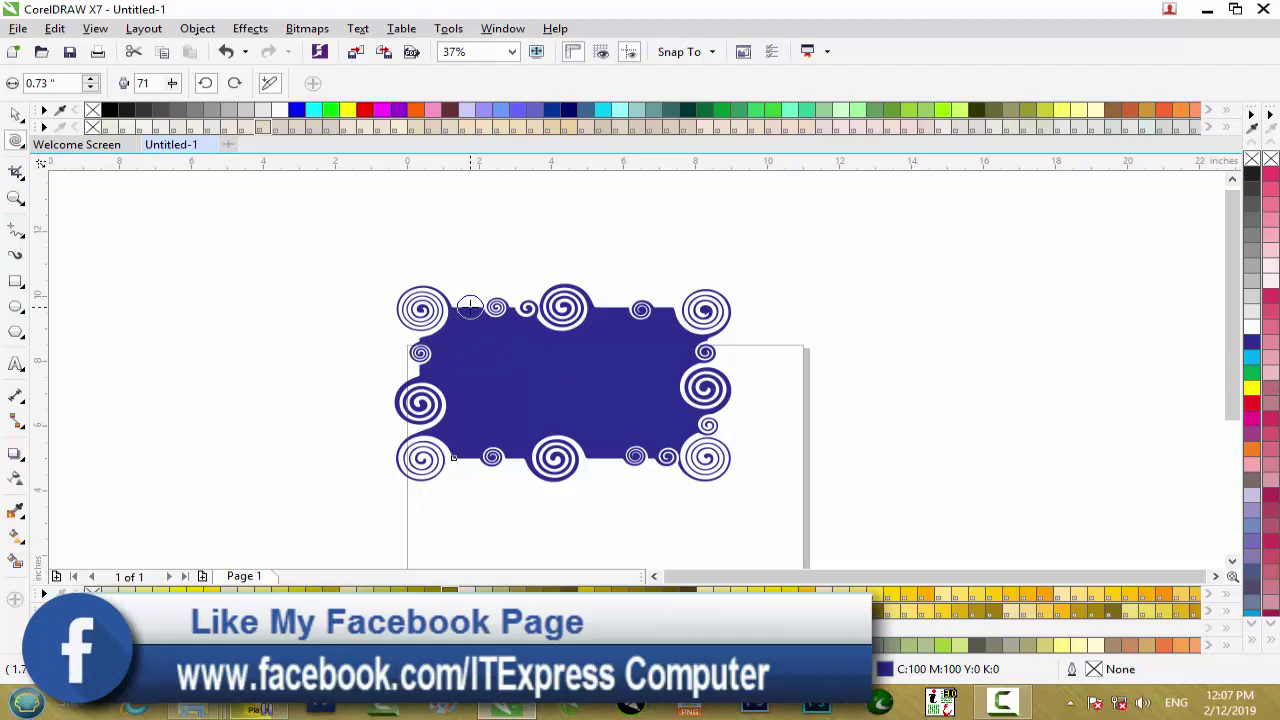
click(467, 306)
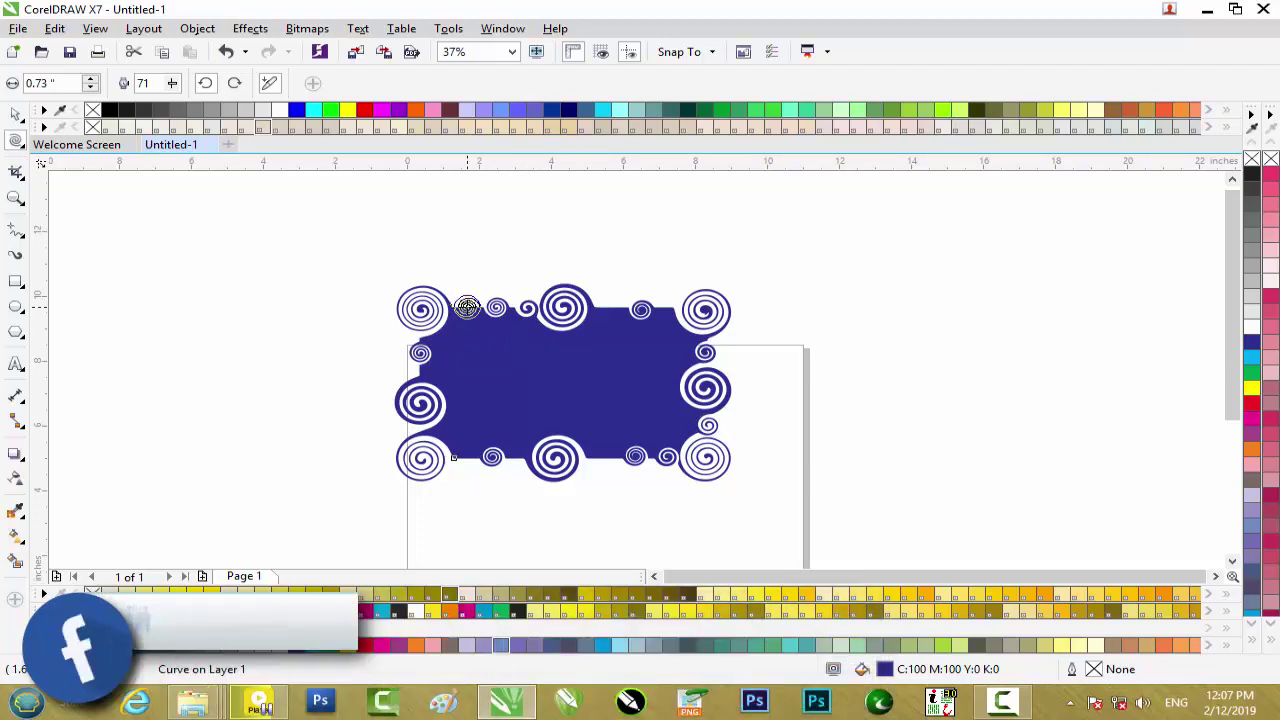
click(675, 310)
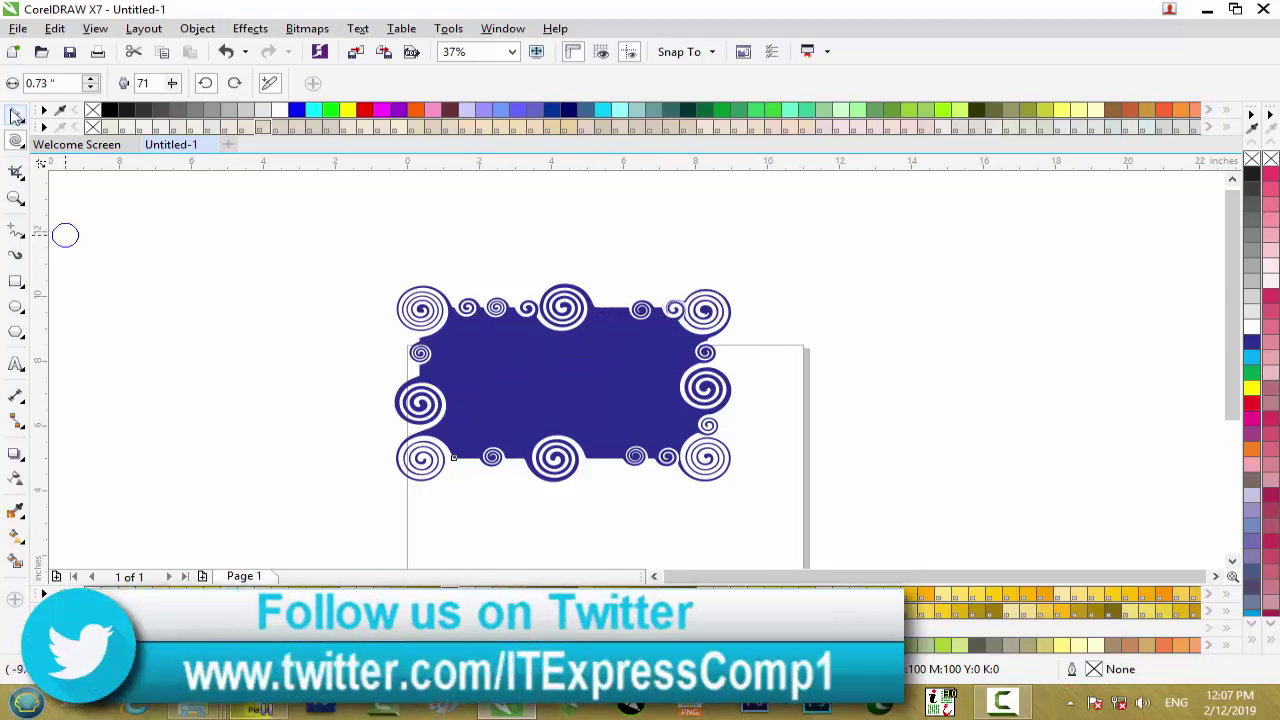
Move the twirled blue shape slightly up on the page and delete it
click(14, 115)
drag(610, 342, 640, 301)
click(800, 370)
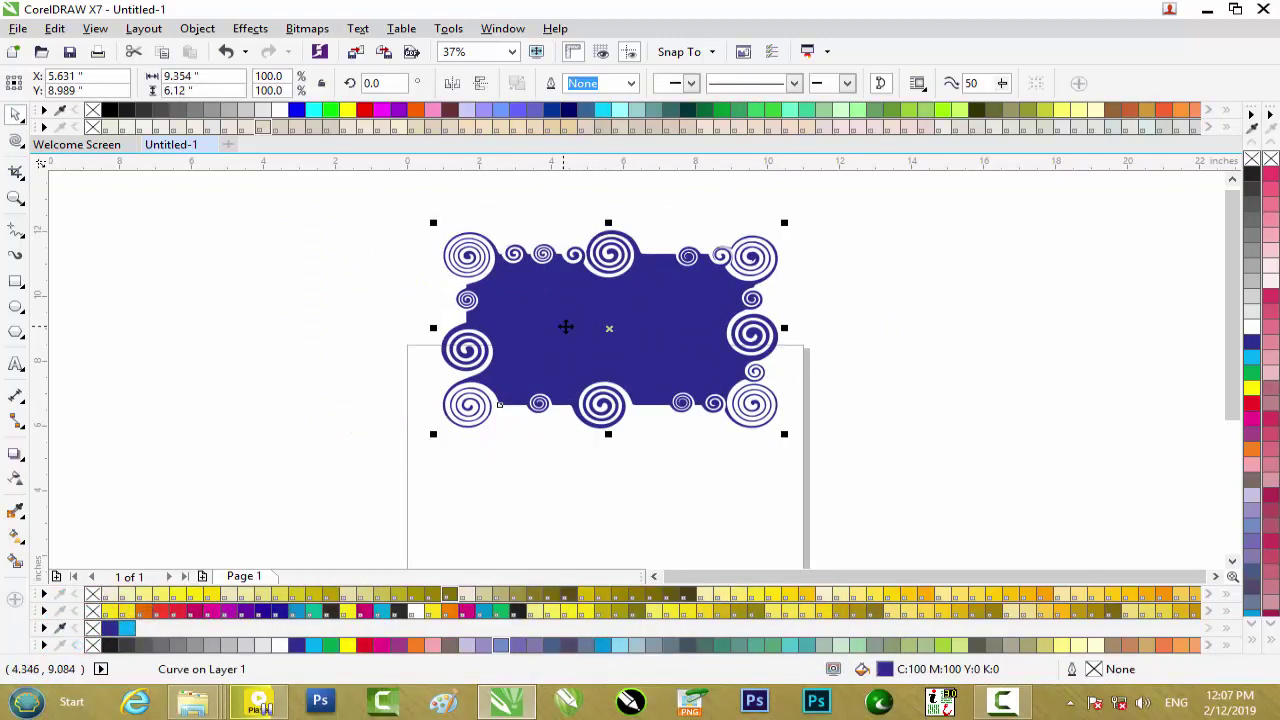
key(Delete)
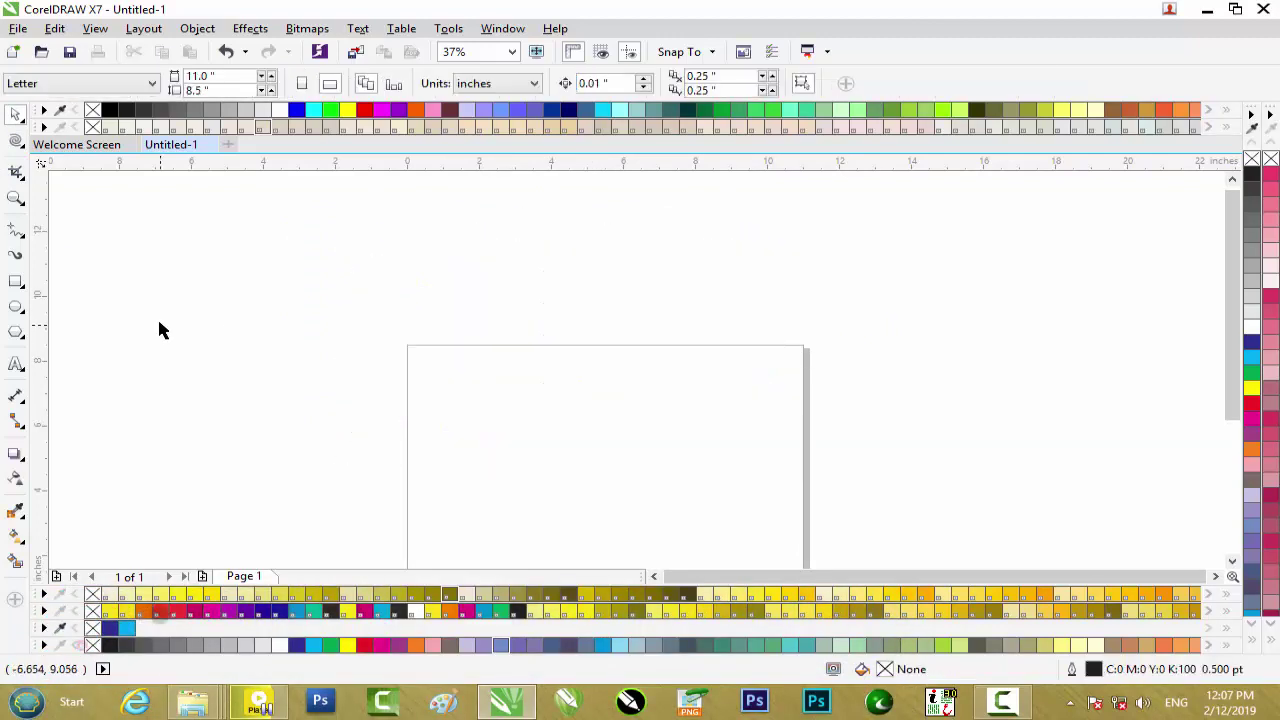
Draw a rectangle about 6.03 × 4 inches over the page's upper-left corner, fill it red and remove its outline
click(16, 282)
drag(290, 283, 508, 412)
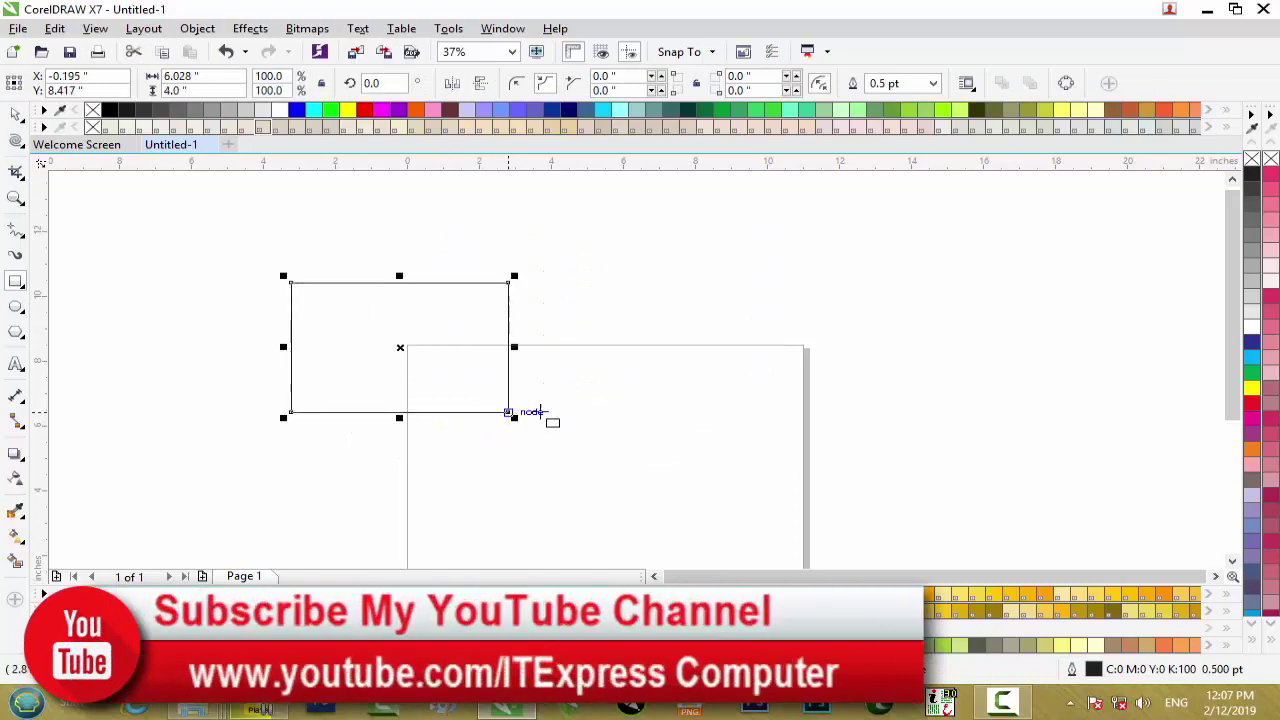
click(1251, 389)
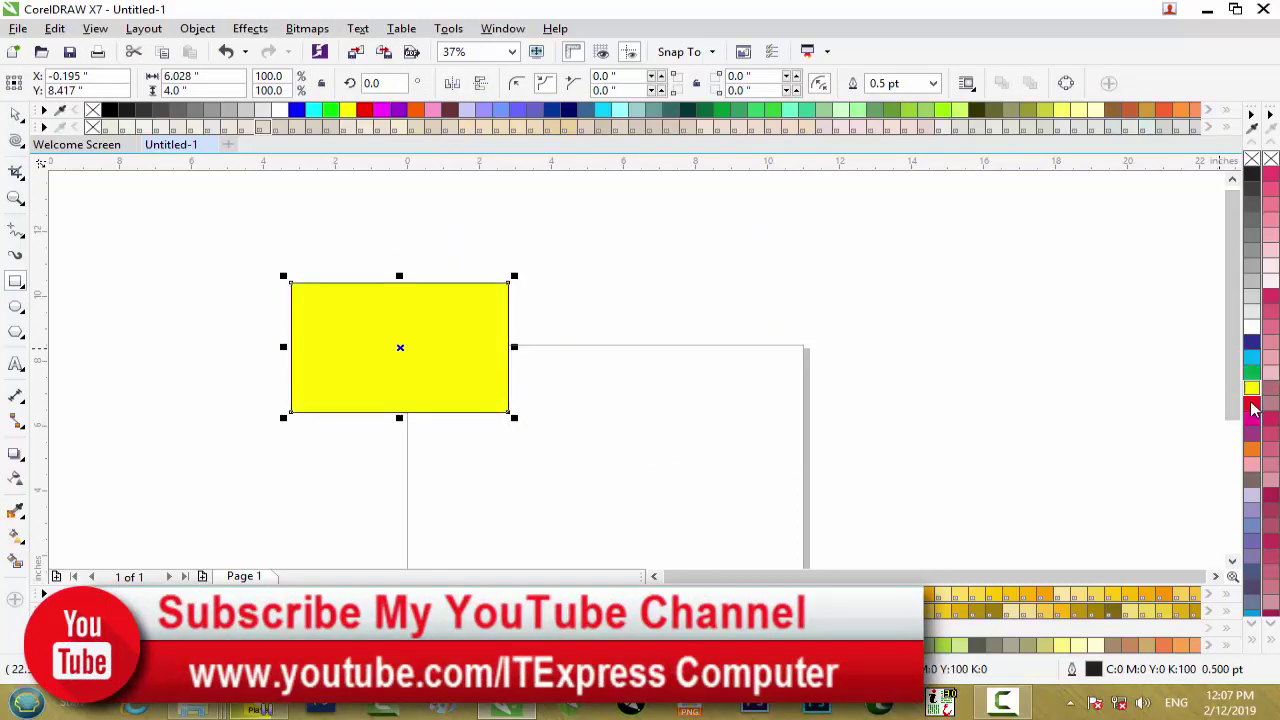
click(1251, 406)
right_click(1252, 160)
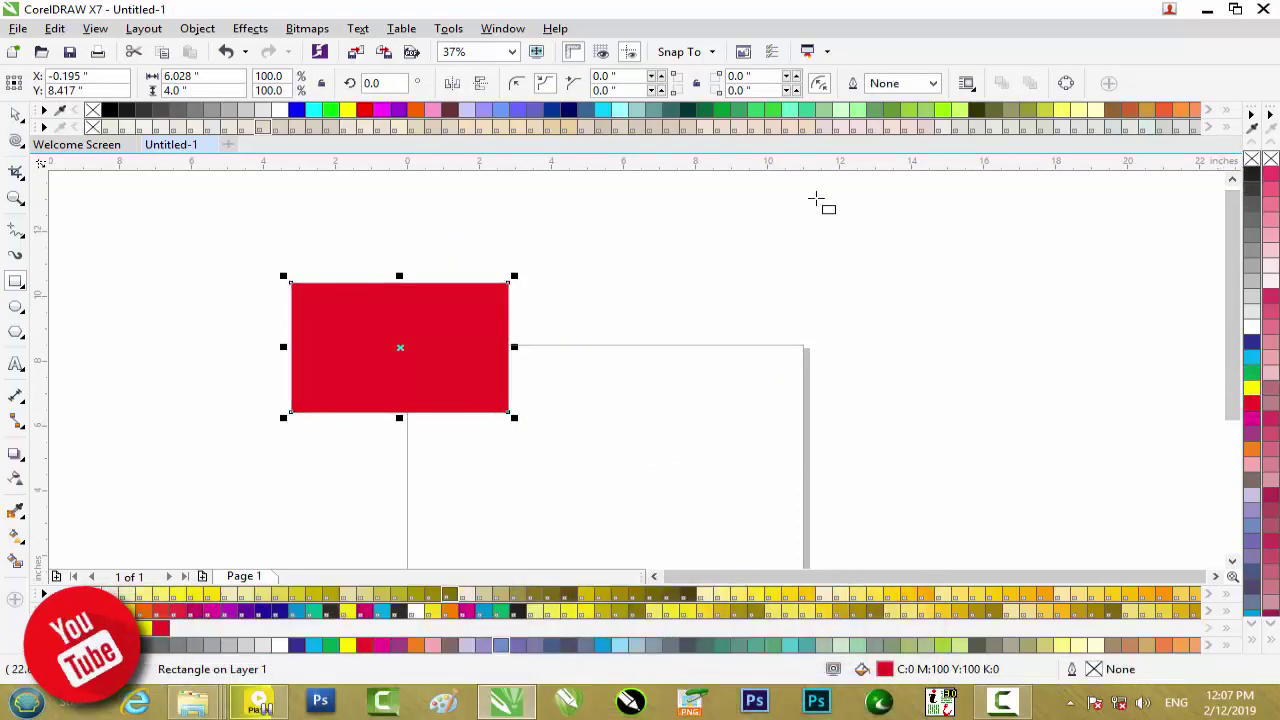
Twirl the red rectangle's four corners with a 1.73-inch nib, the upper-left one counterclockwise and the other three clockwise
click(16, 140)
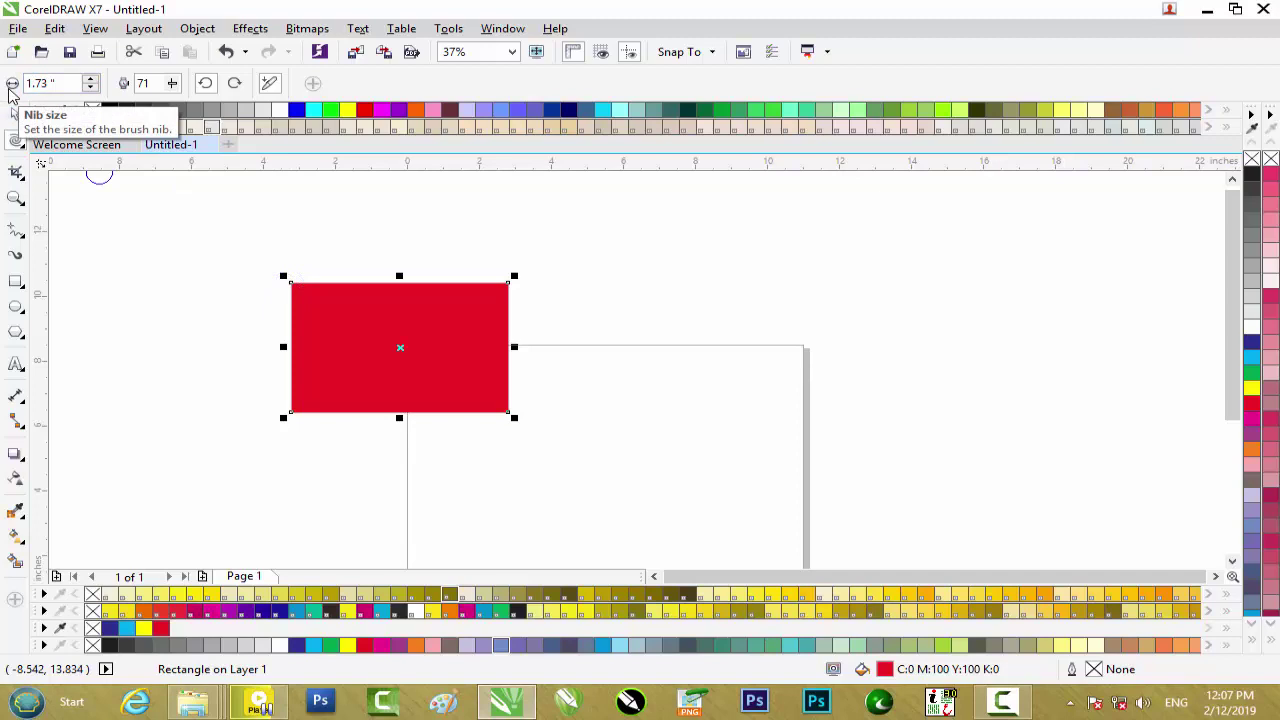
click(291, 284)
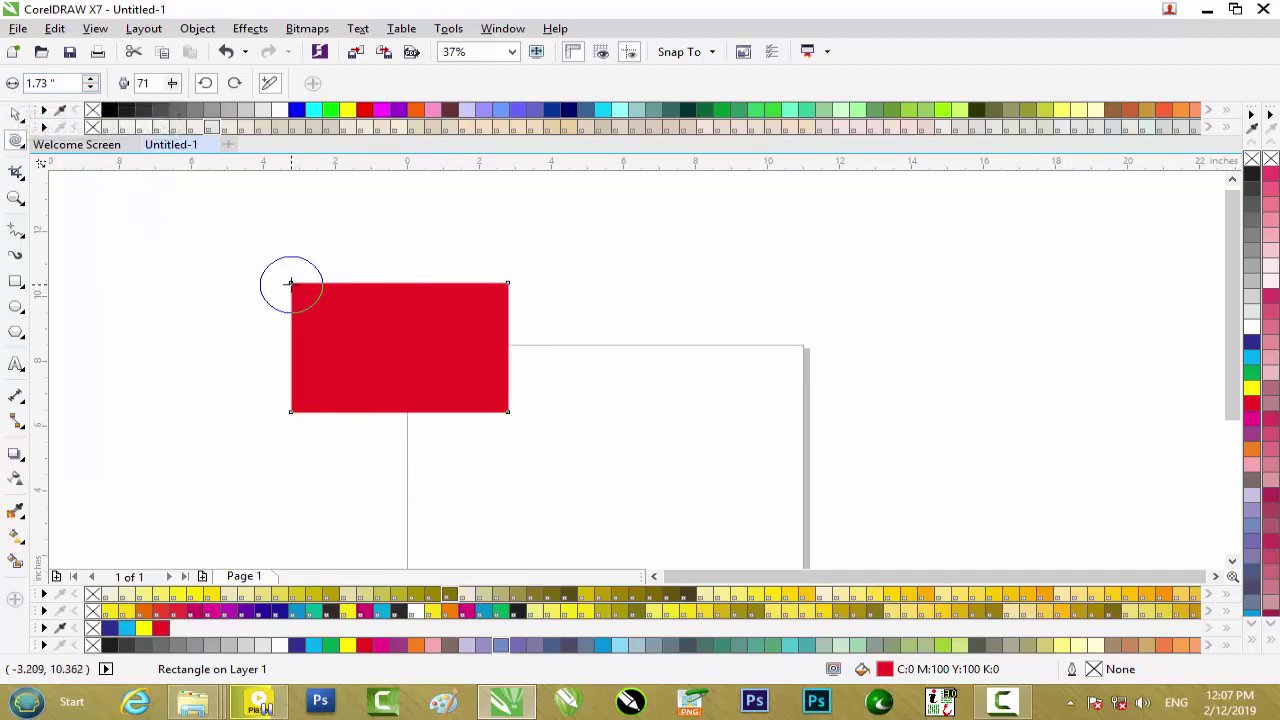
drag(291, 284, 291, 284)
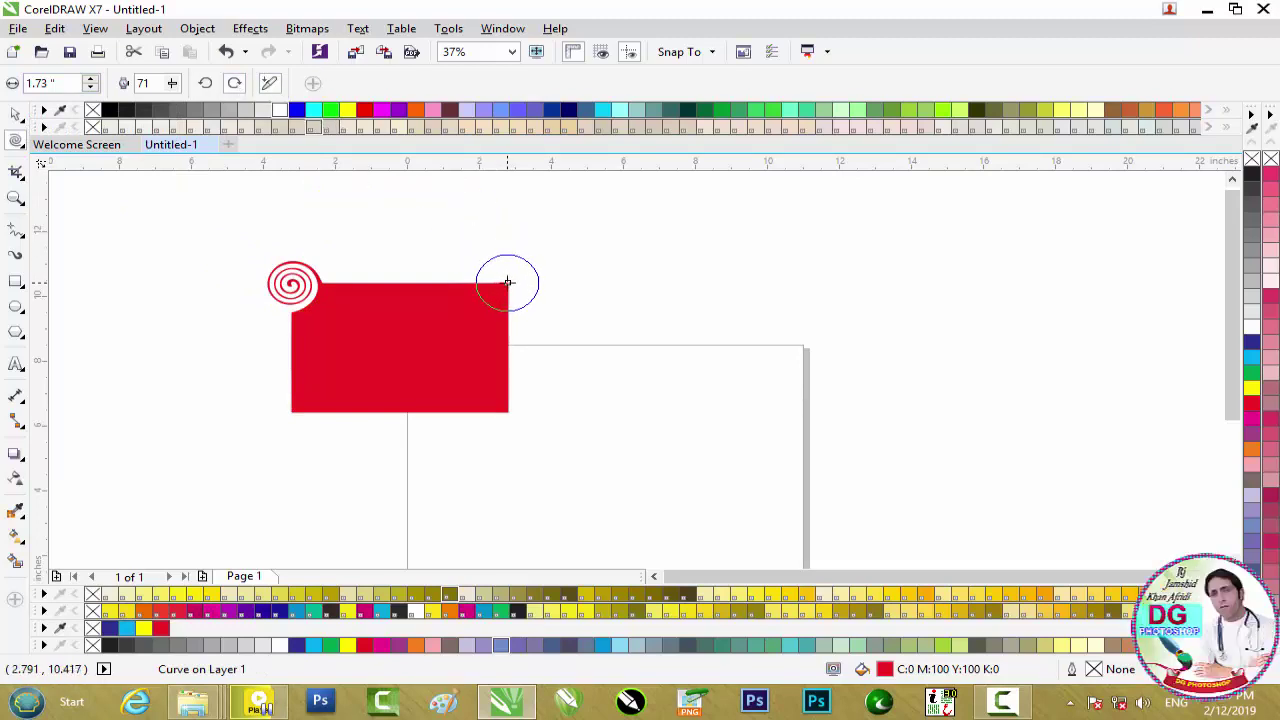
drag(507, 283, 507, 283)
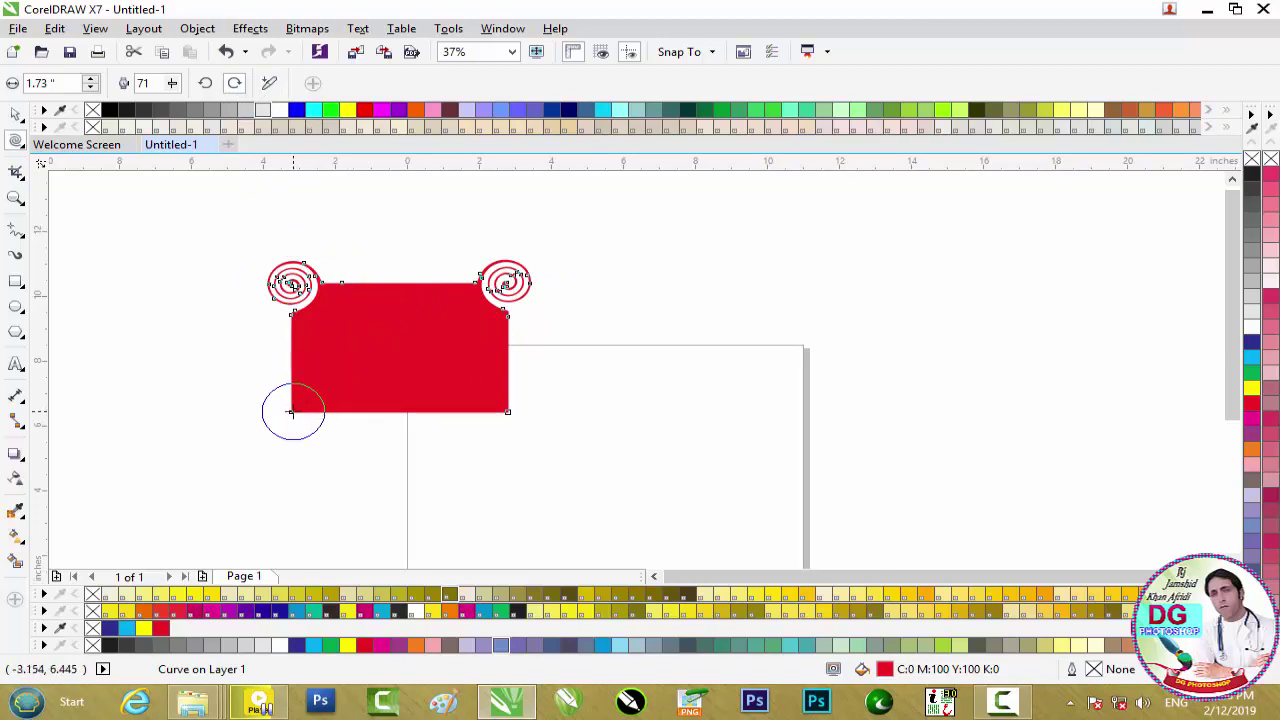
drag(292, 412, 292, 412)
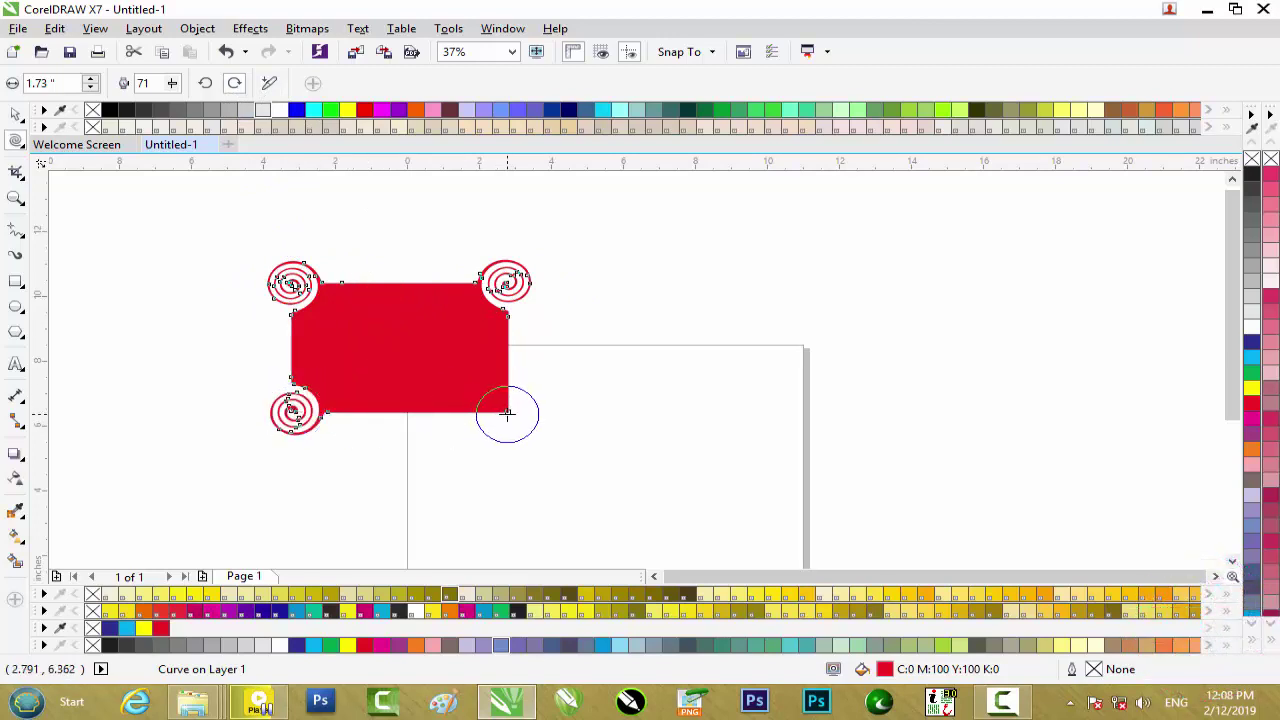
drag(507, 411, 507, 411)
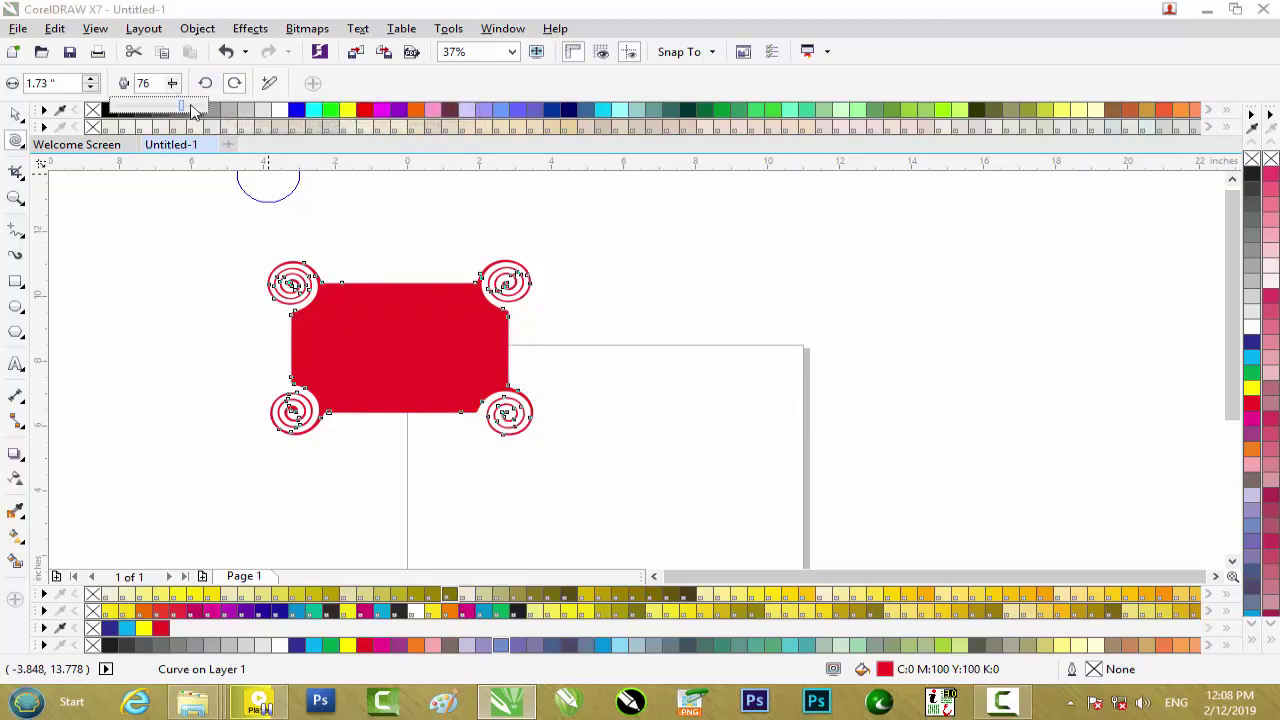
Set the twirl rate to 91 and twirl the midpoints of the red shape's upper edge clockwise and lower edge counterclockwise
drag(193, 110, 199, 110)
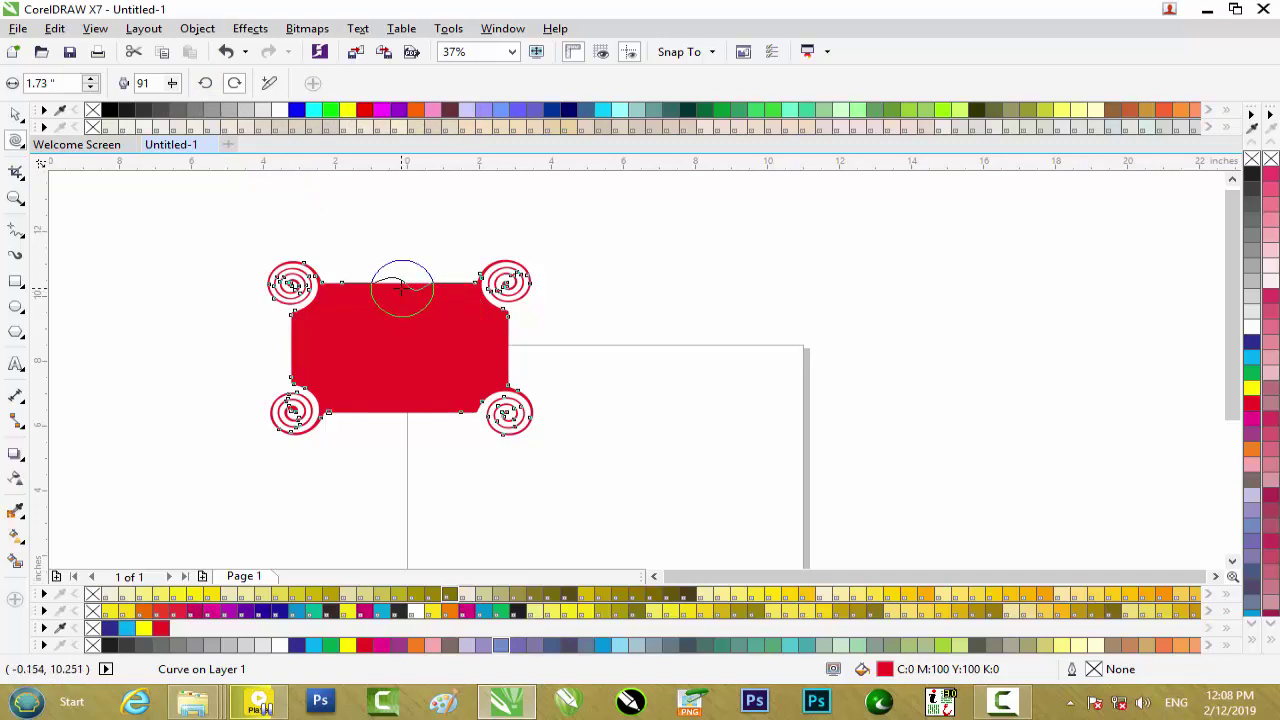
drag(401, 289, 401, 289)
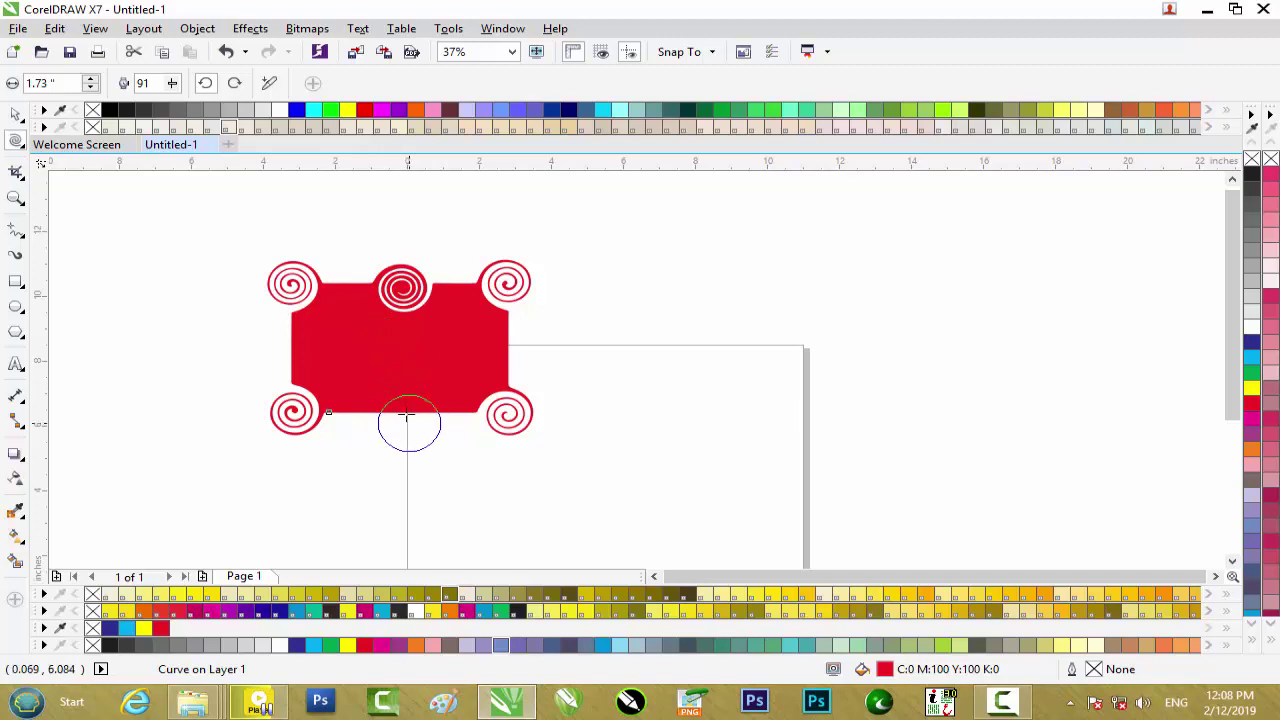
drag(405, 413, 405, 413)
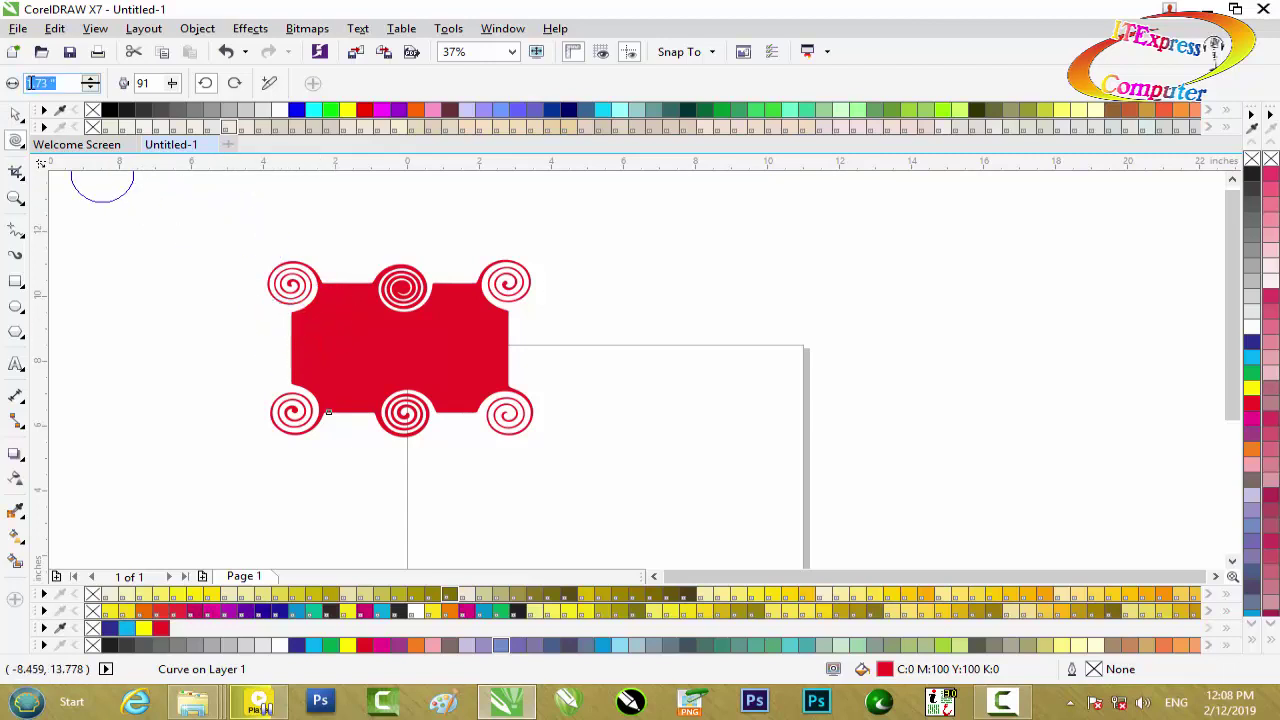
Set the twirl nib size to 0.73 inches and add small spirals on the left edge and inside the two mid-edge spirals
text(0)
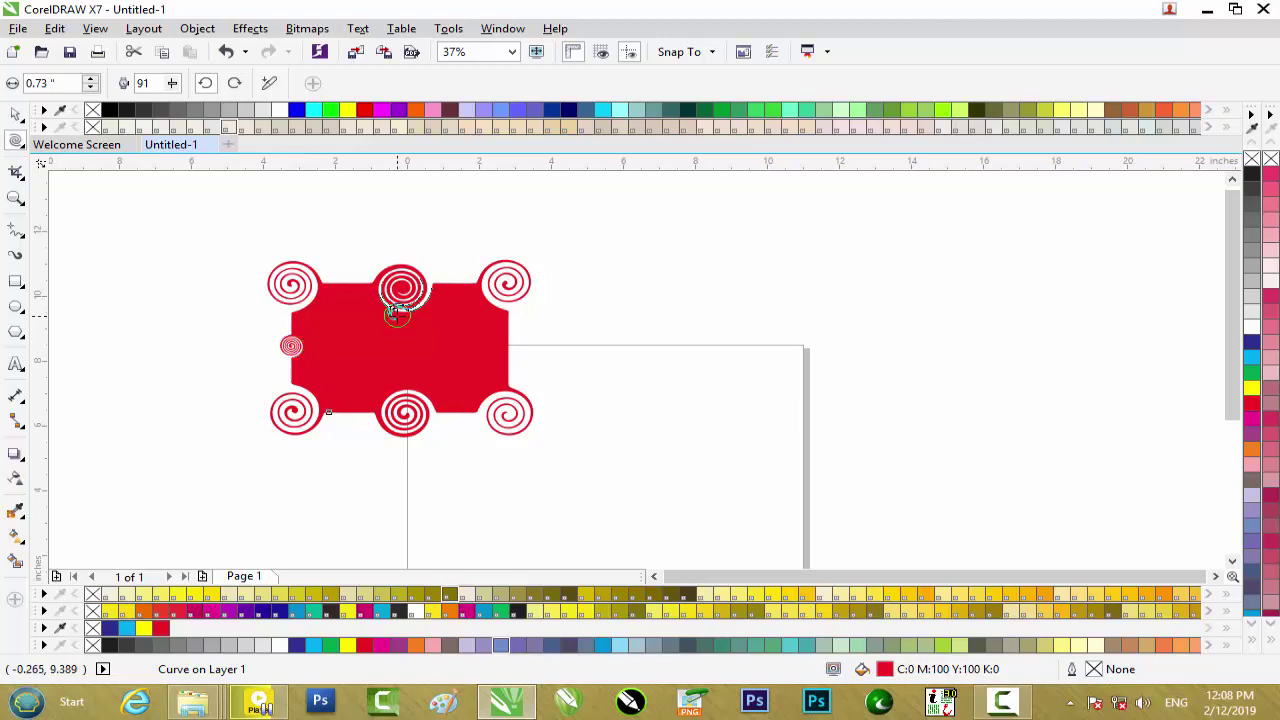
drag(397, 314, 397, 316)
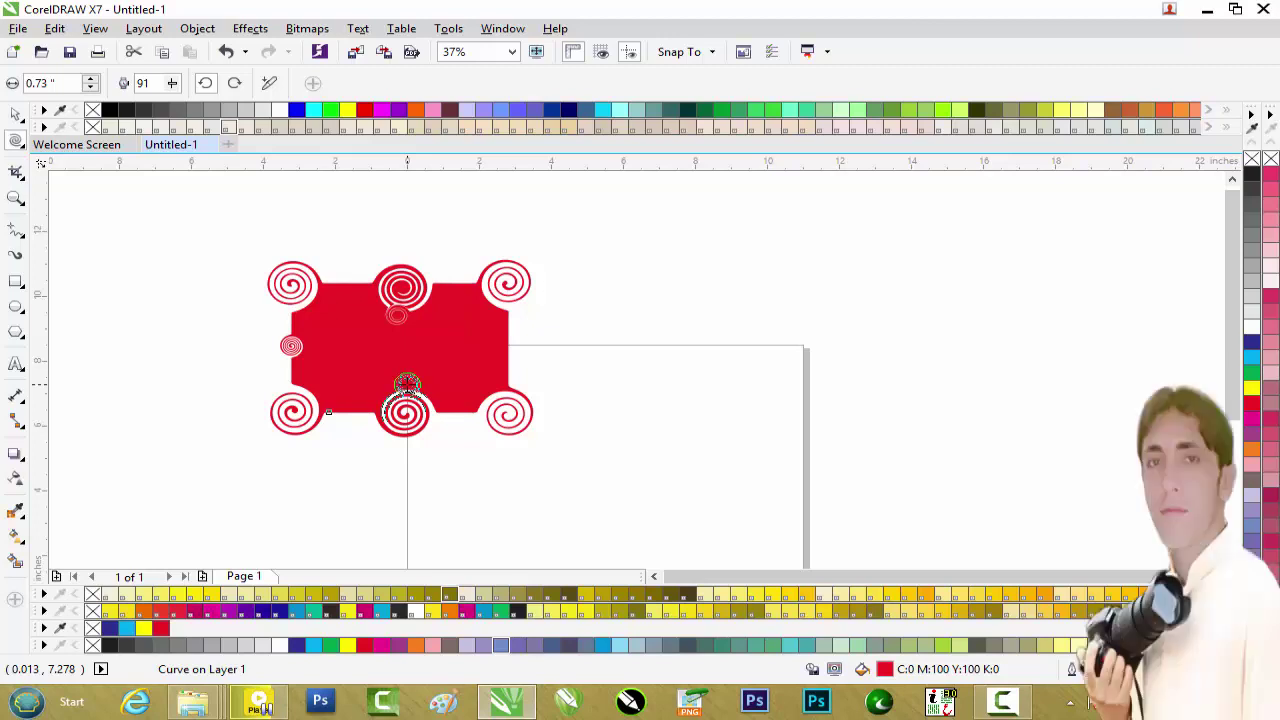
scroll(420, 388, up, 4)
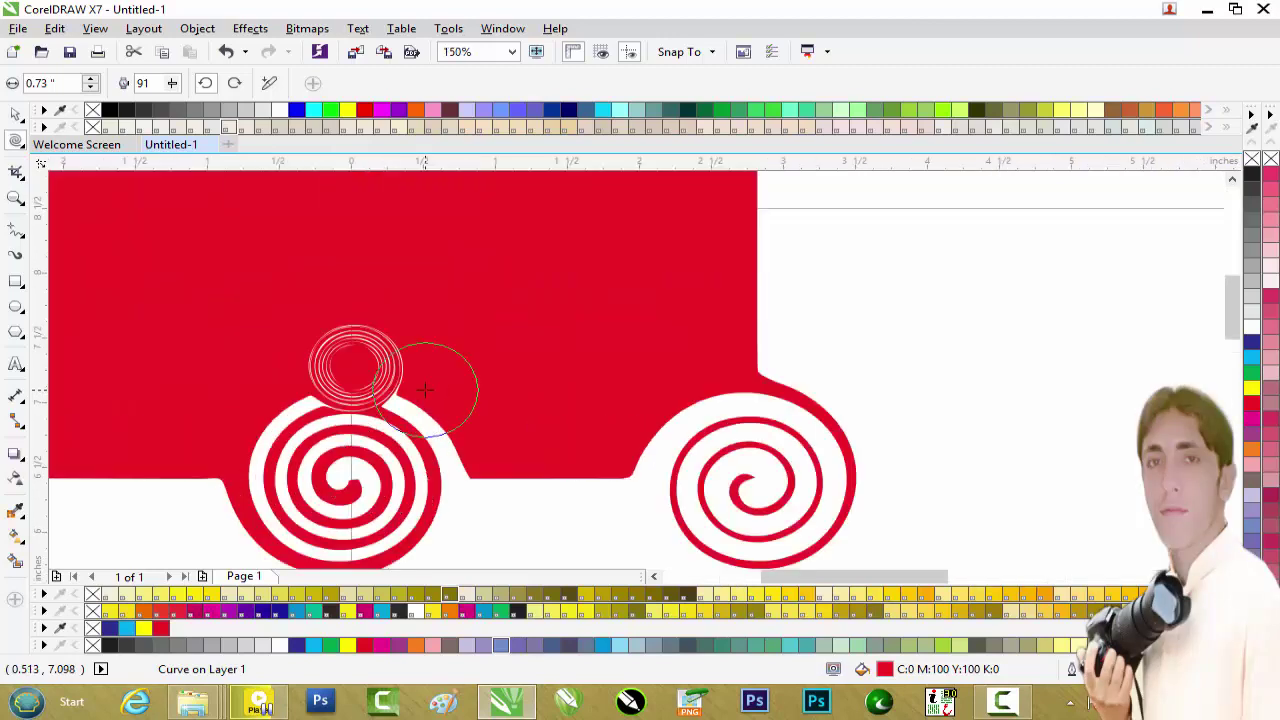
scroll(424, 390, down, 2)
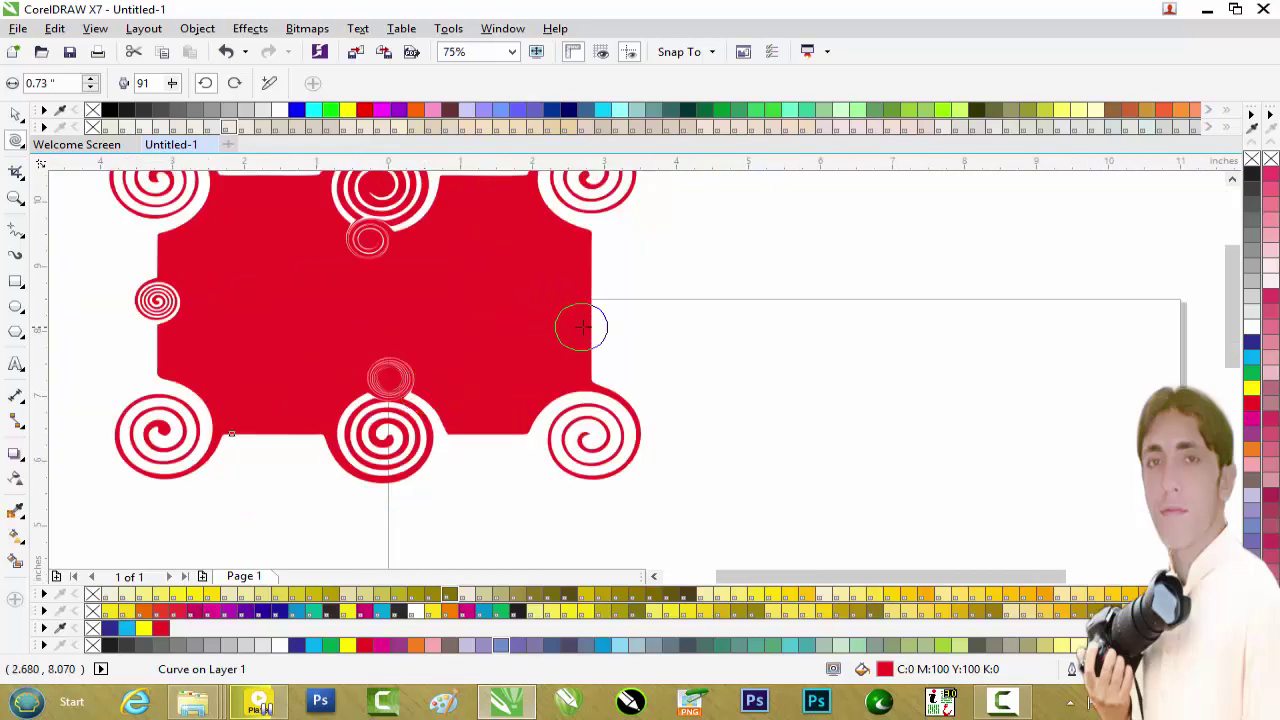
Add small counterclockwise spirals at two spots on the right edge, one on the lower edge and one low on the left edge
drag(585, 326, 585, 326)
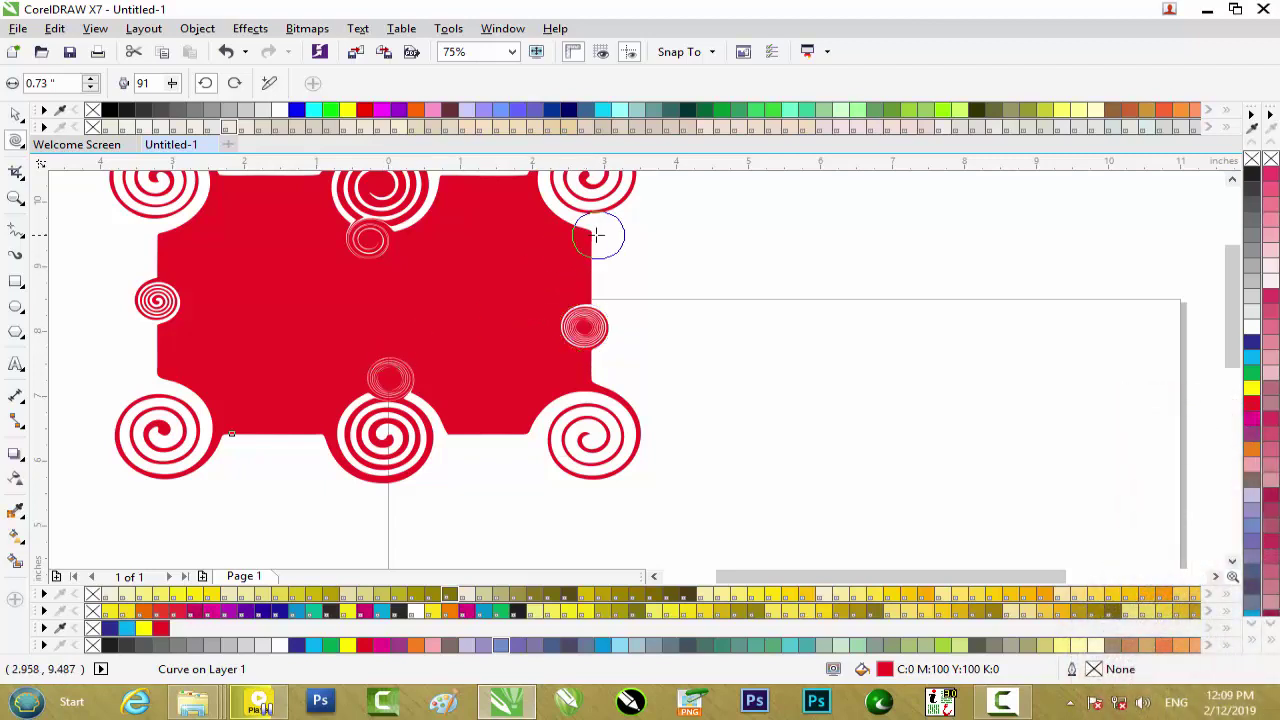
drag(596, 236, 596, 236)
drag(500, 427, 500, 427)
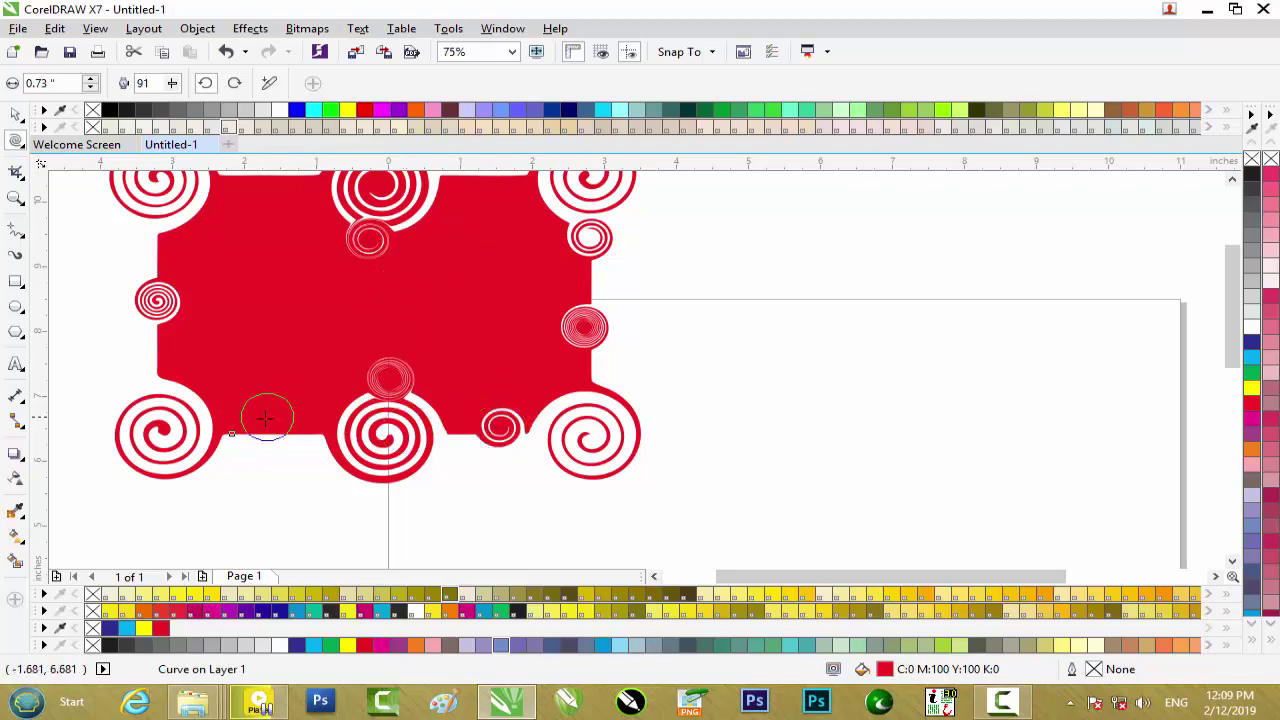
drag(170, 362, 170, 362)
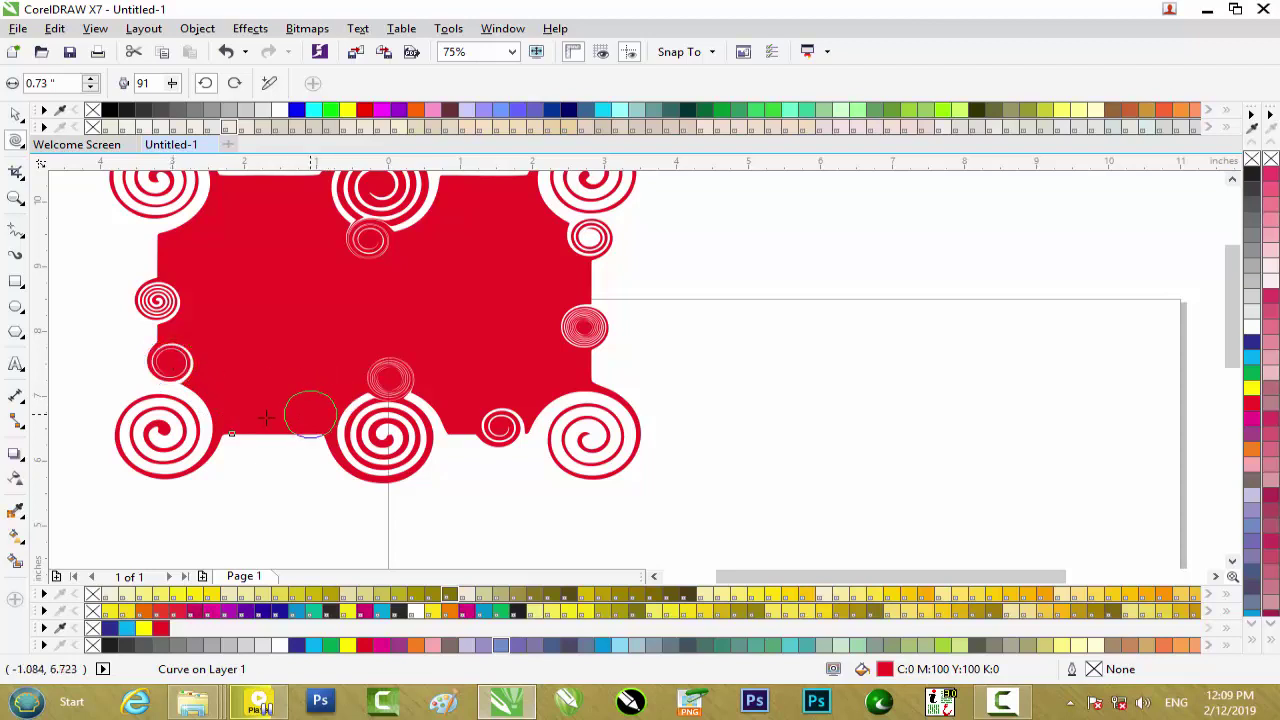
Delete the twirled red shape from the page and minimize the program window
scroll(534, 270, down, 2)
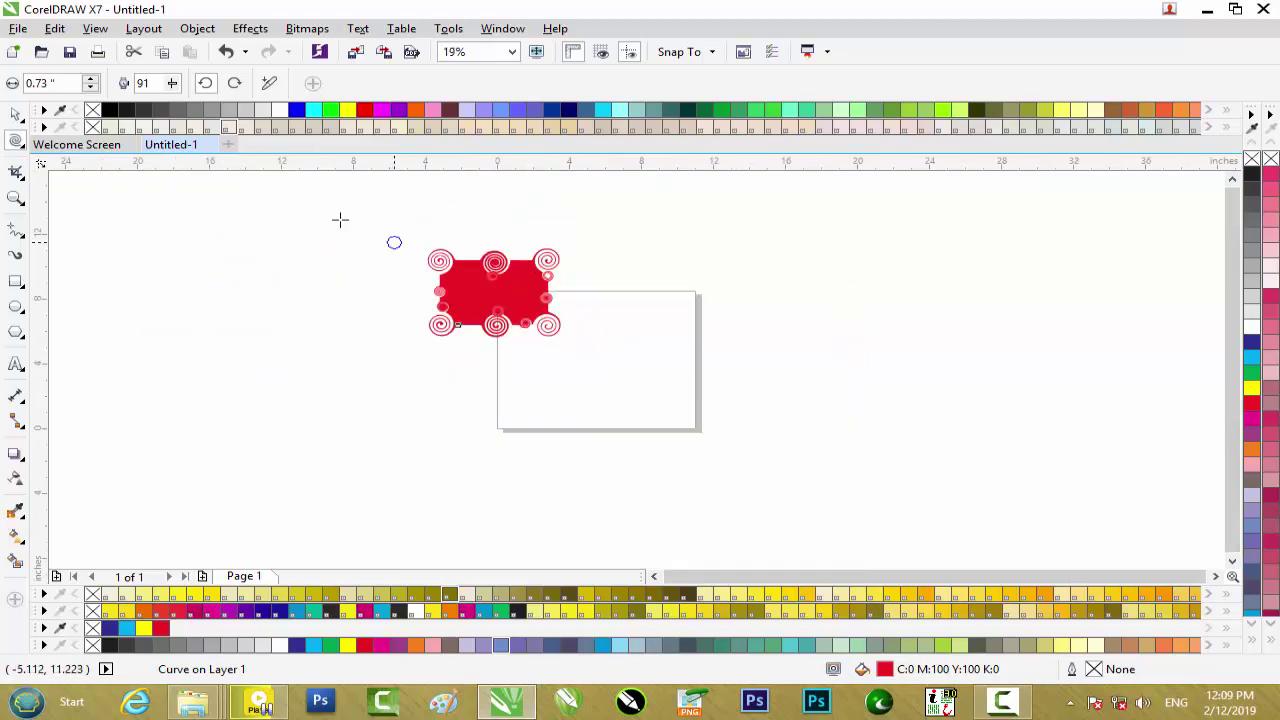
click(17, 116)
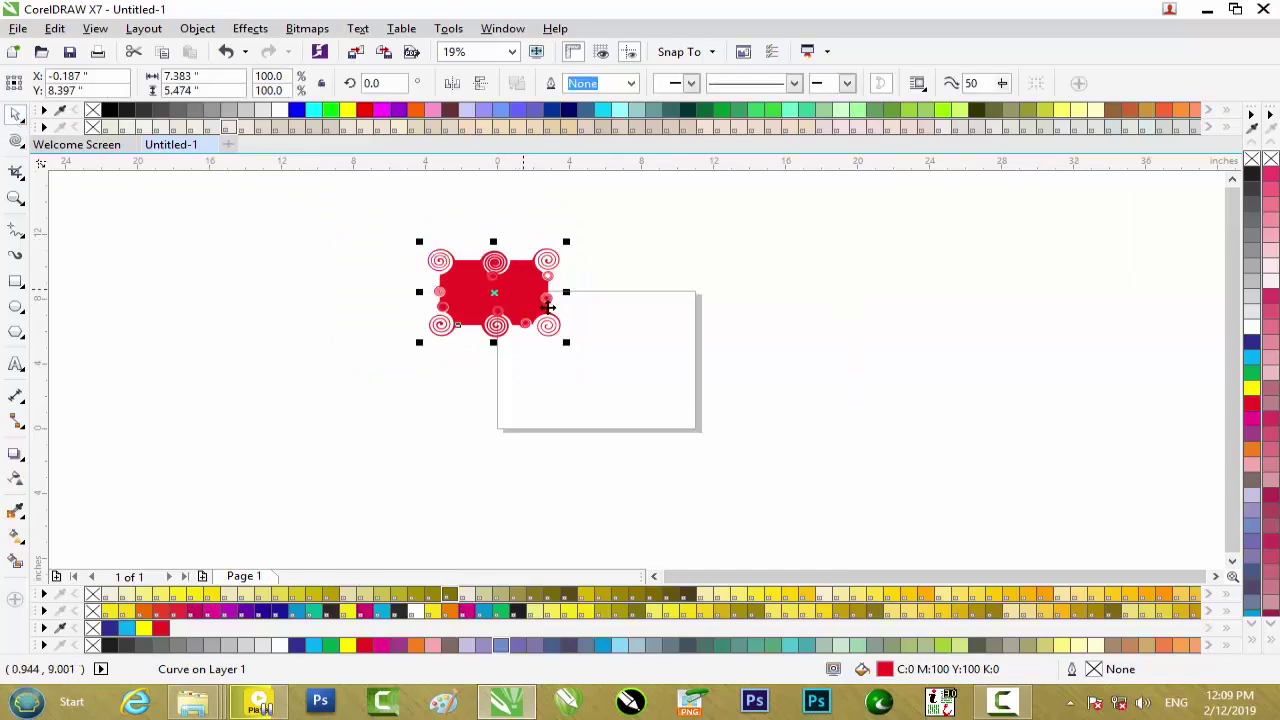
key(Delete)
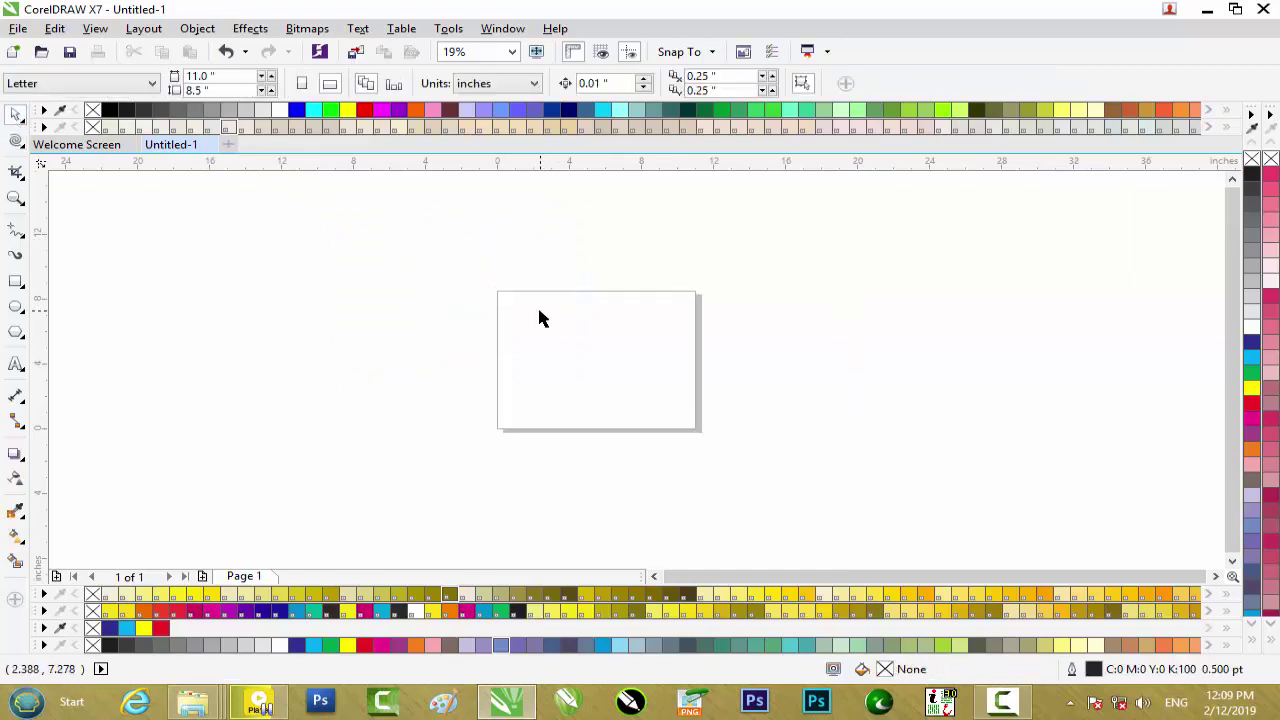
click(1206, 10)
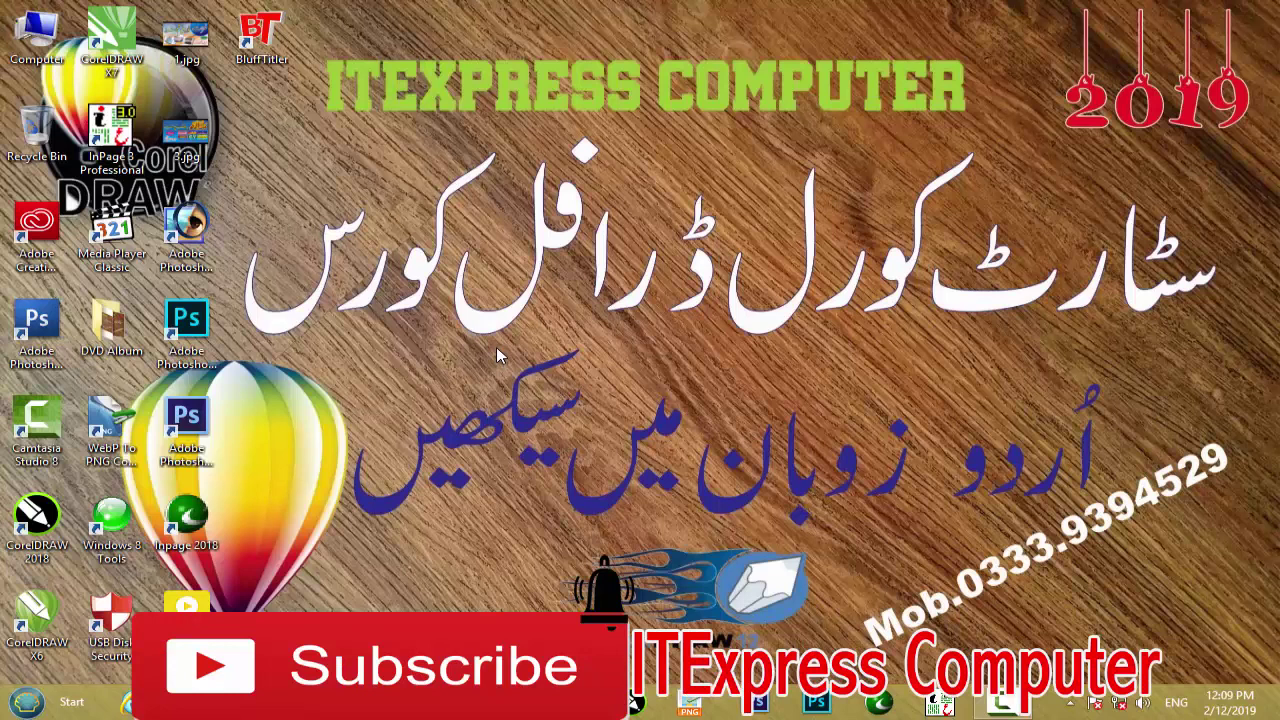